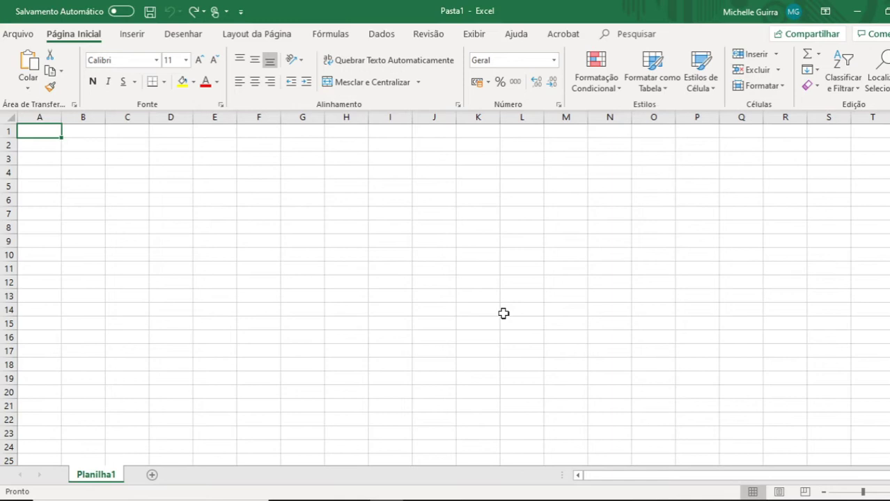
Switch to the browser, search Google for "sorocaba covid boletim" and open the "Informativos – coronavirus" result.
key("alt+Tab")
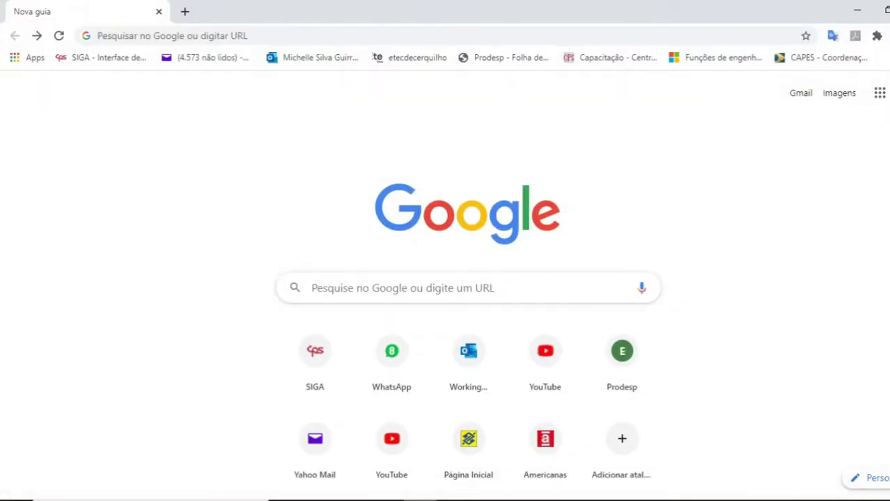
left_click(274, 36)
type("s")
key("Down")
key("Return")
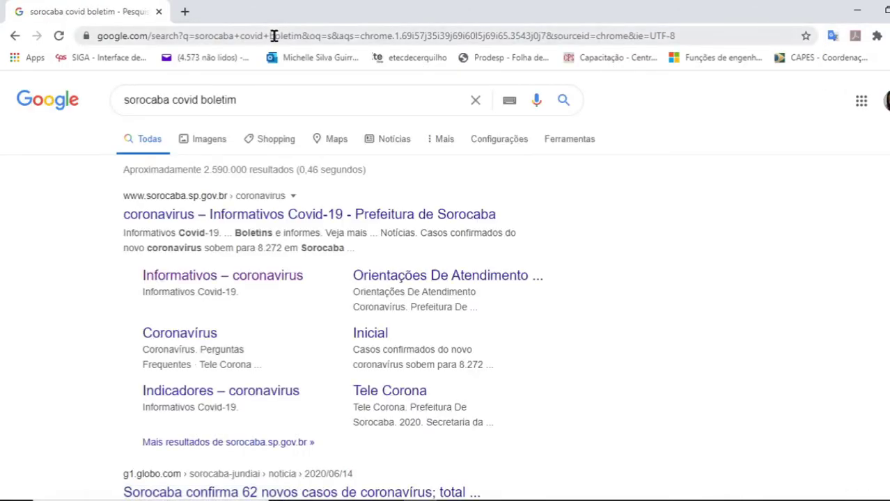
left_click(218, 279)
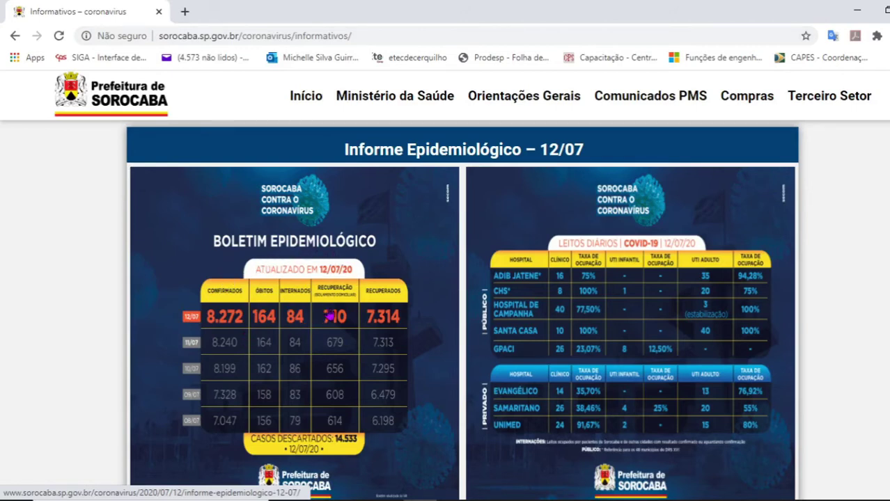
Copy the Boletim Epidemiológico image from the city's page and paste it into the Excel sheet at cell F9.
right_click(301, 340)
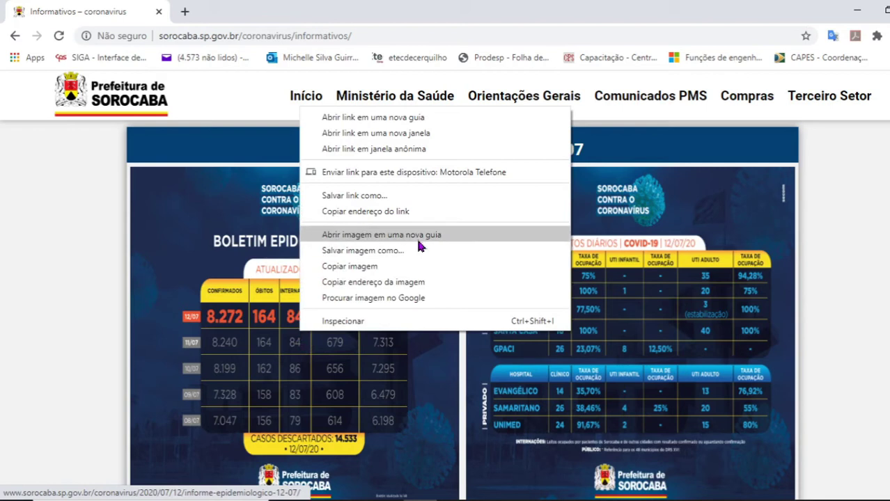
left_click(343, 268)
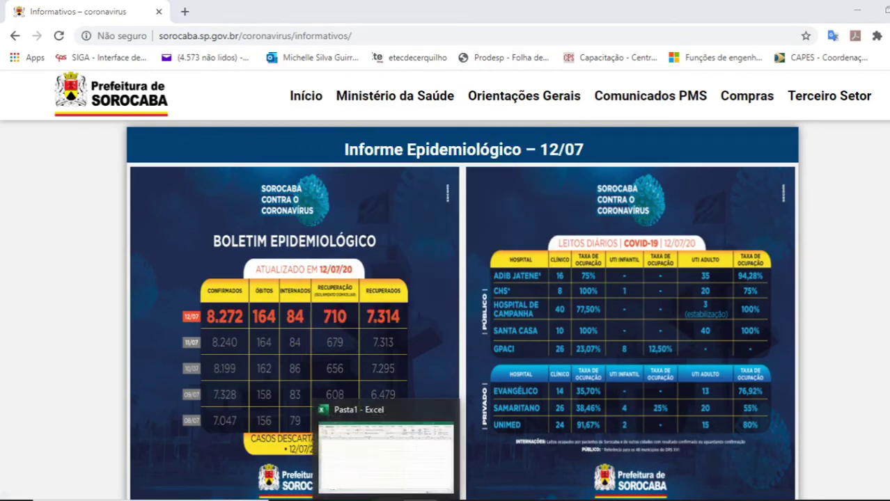
left_click(388, 500)
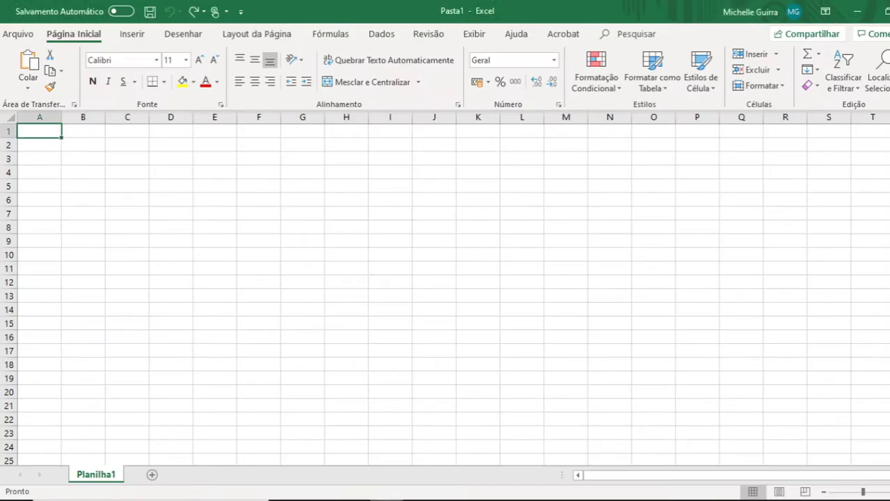
right_click(259, 239)
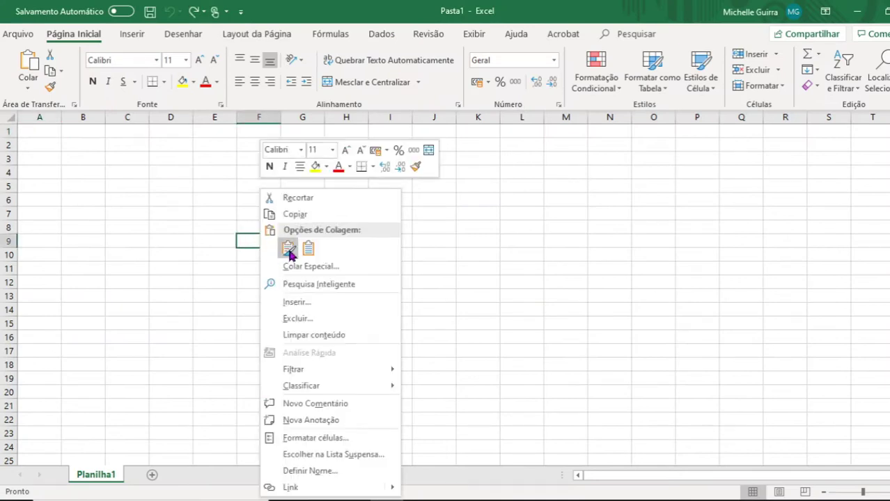
left_click(288, 248)
scroll(317, 337, "down", 6)
scroll(318, 337, "up", 6)
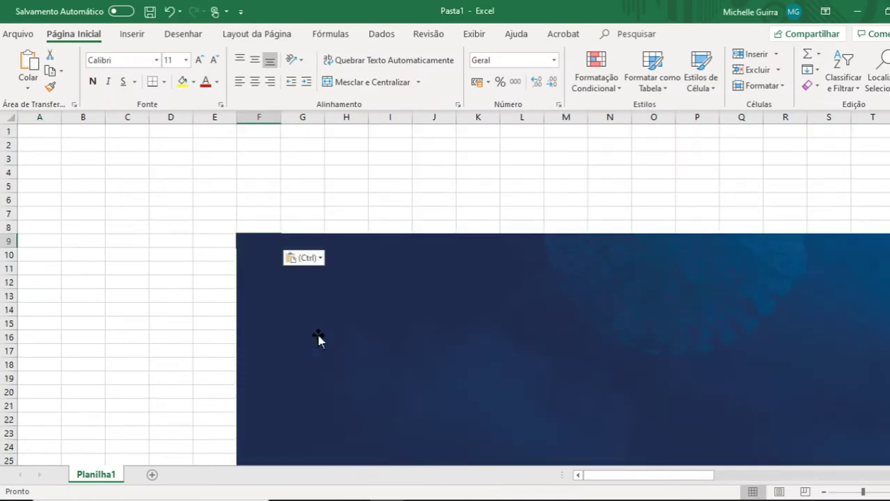
Shrink the pasted bulletin picture by setting its height to 5 cm.
left_click(244, 245)
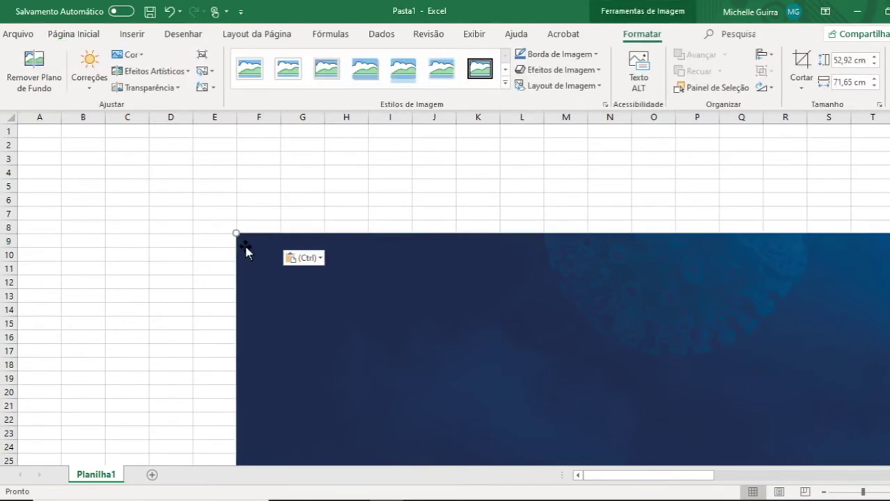
left_click(850, 62)
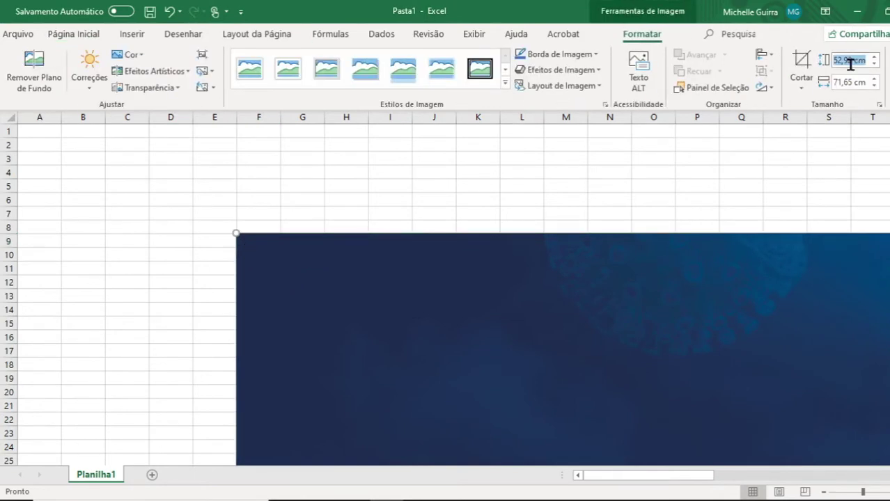
type("5,0")
key("Tab")
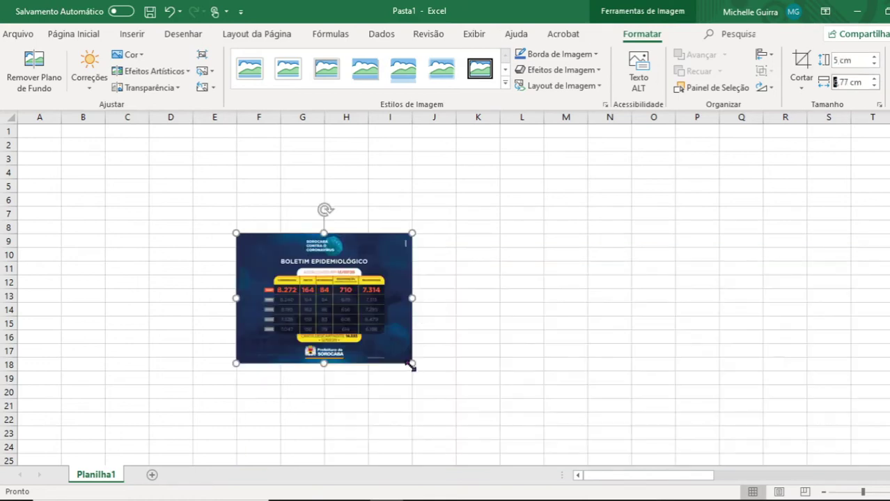
Enlarge the bulletin picture proportionally to about 9.79 by 13.26 cm and move it to around columns L to S, starting near row 3.
left_click_drag(412, 365, 578, 422)
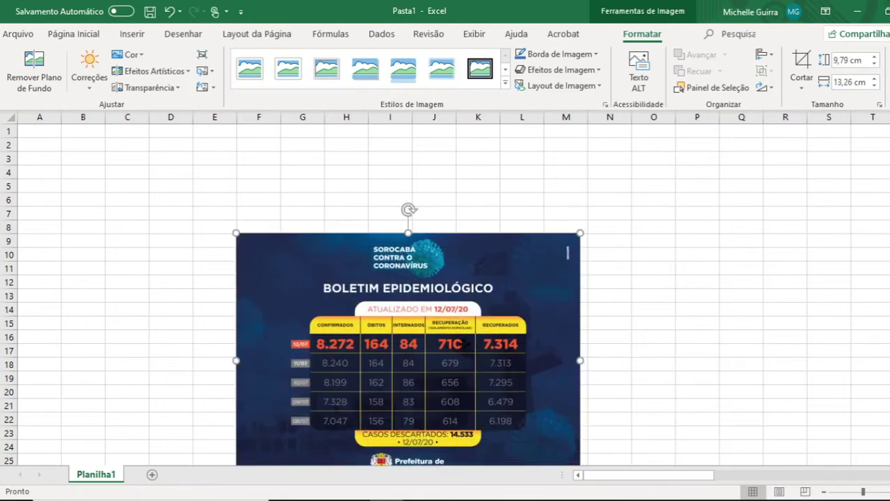
left_click_drag(459, 344, 744, 263)
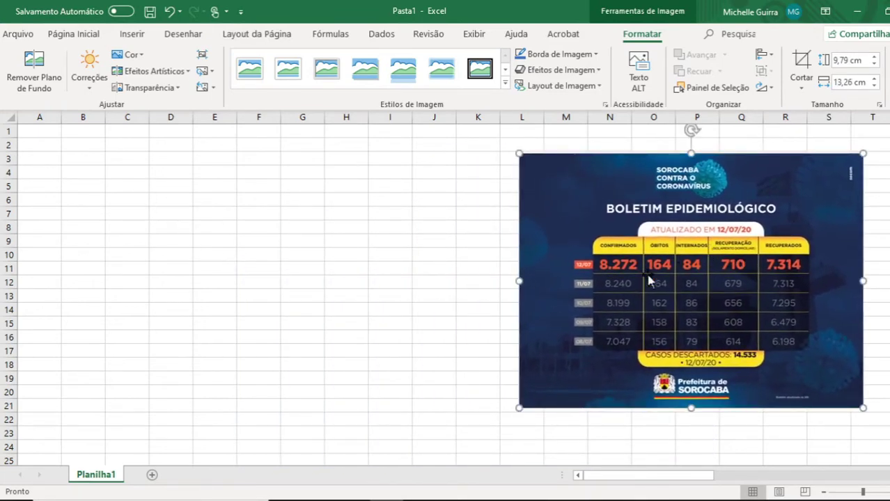
left_click(33, 138)
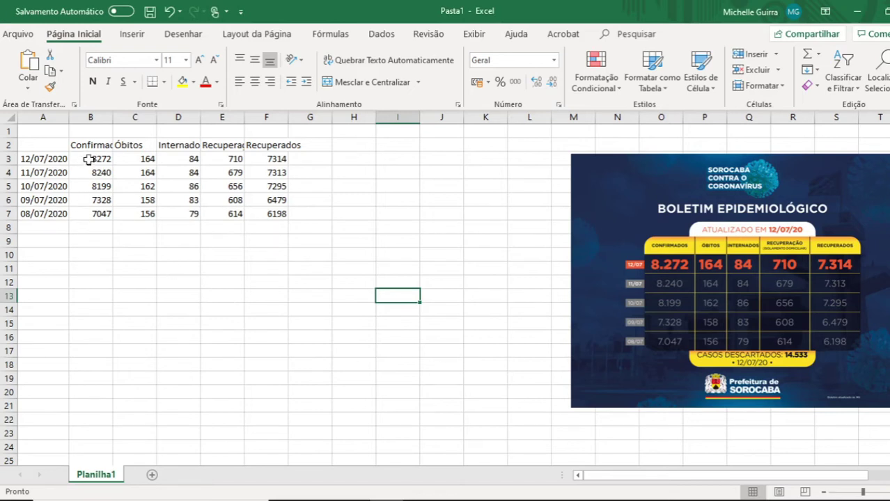
Format the case figures in B3:F7 as Número with 0 decimal places and the thousands separator.
left_click_drag(89, 160, 275, 214)
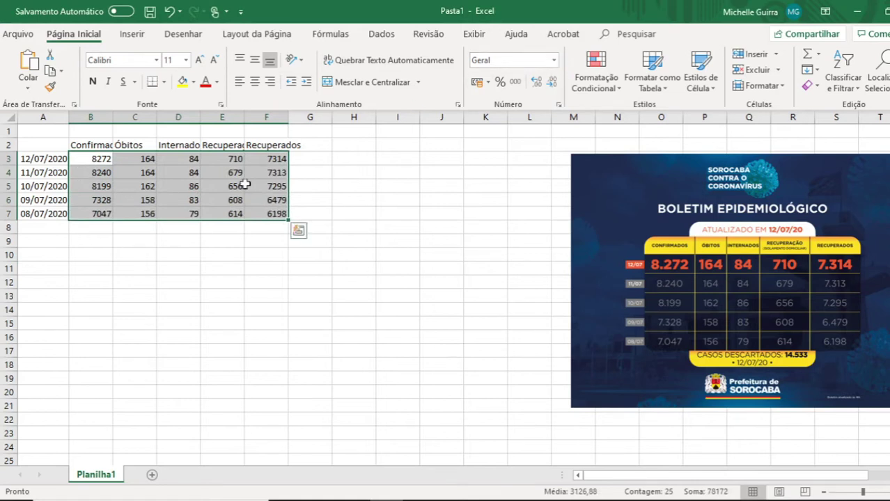
left_click(556, 63)
left_click(480, 379)
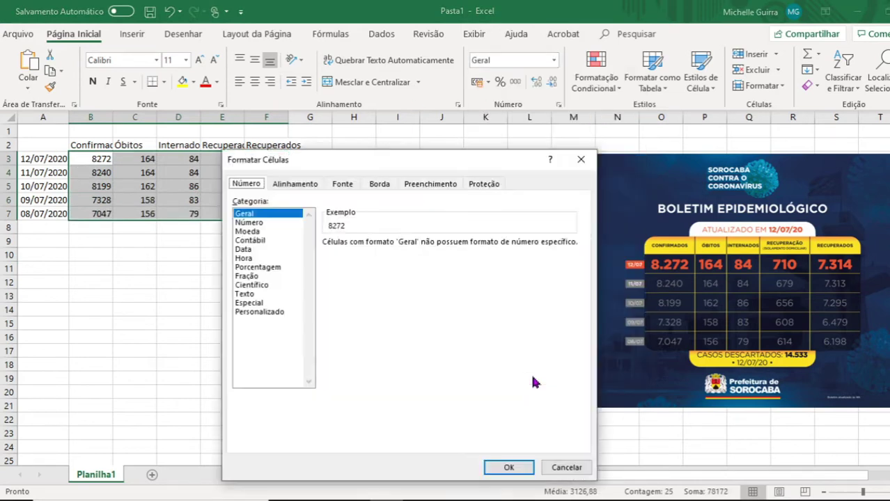
left_click(248, 223)
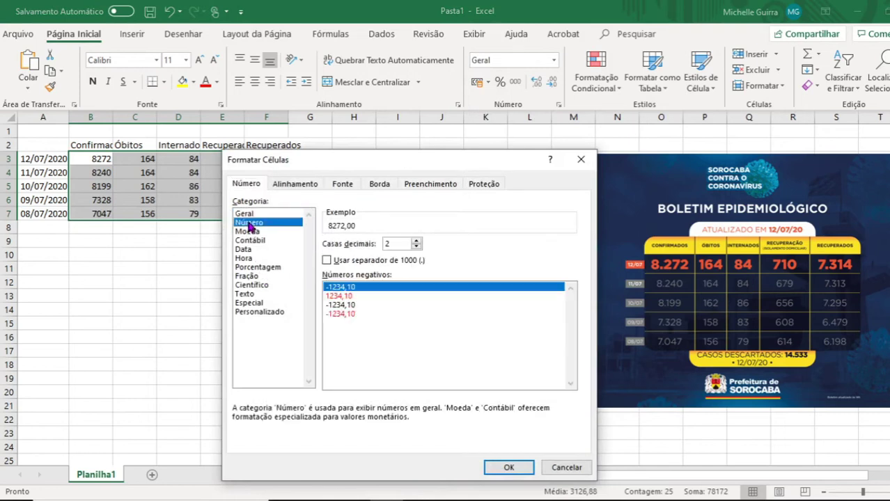
left_click(416, 247)
left_click(416, 247)
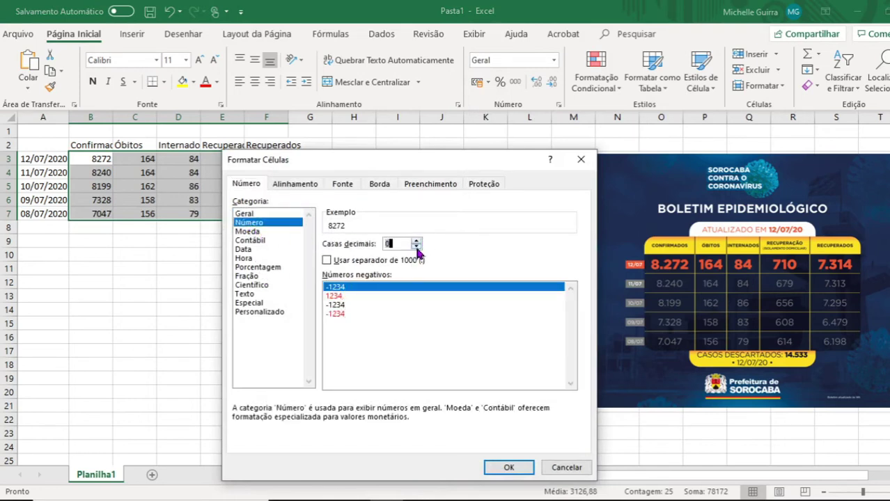
left_click(327, 261)
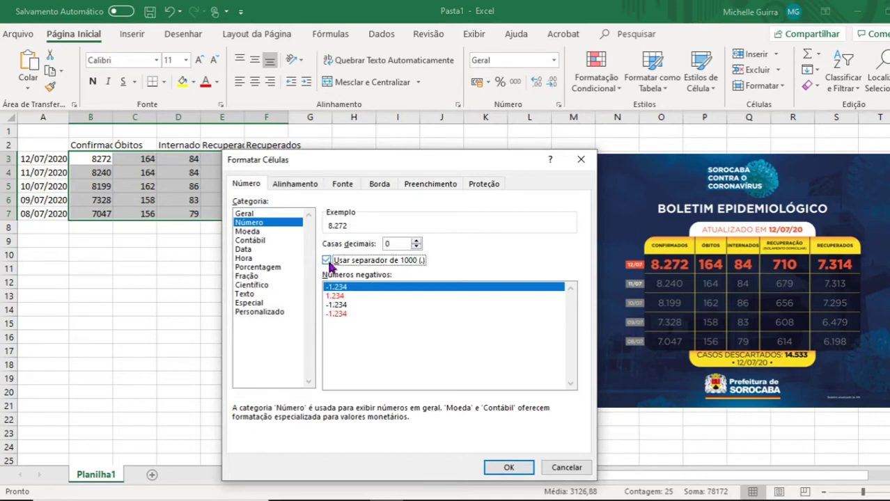
left_click(509, 468)
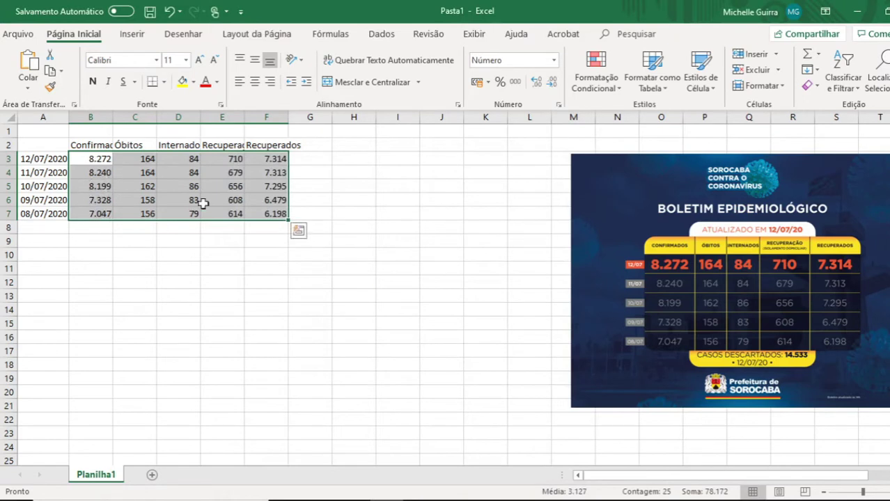
left_click(223, 279)
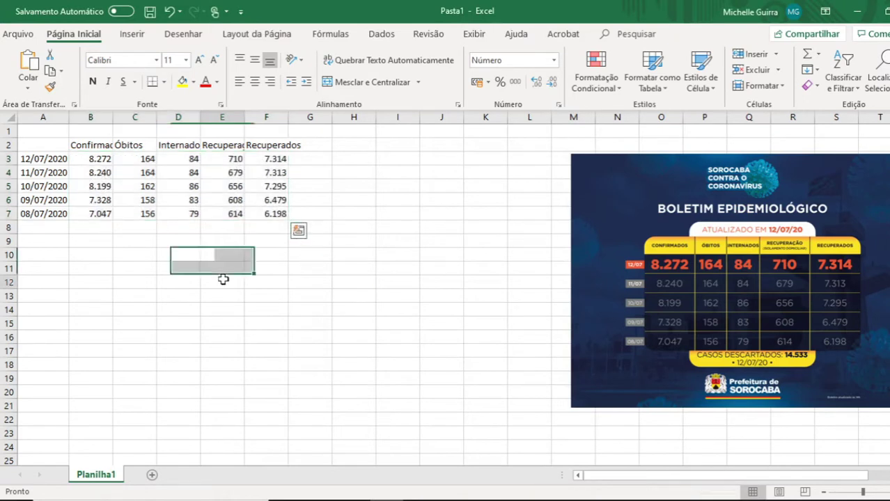
Check the number format options for the dates in A3:A7 without changing them.
left_click_drag(43, 158, 46, 216)
left_click(553, 60)
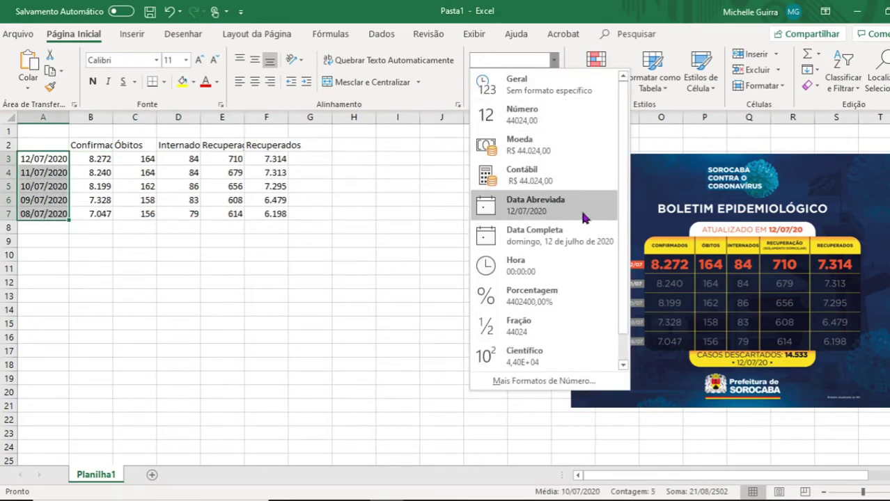
left_click(226, 301)
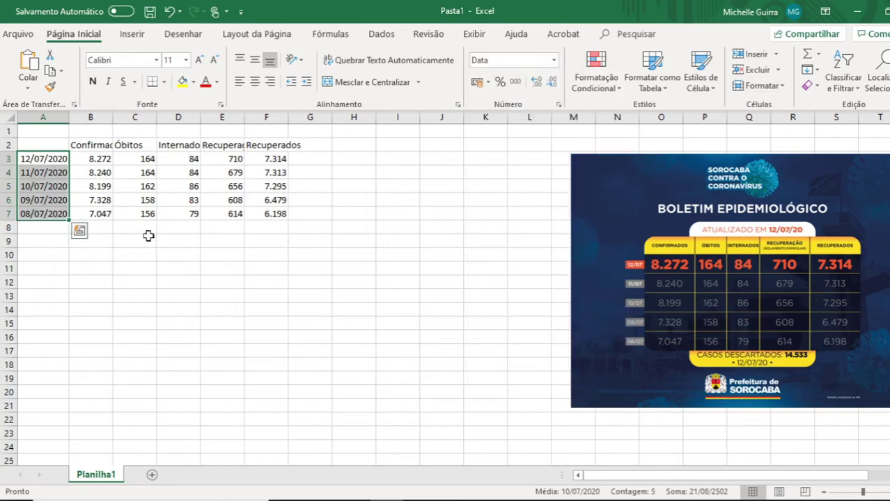
Autofit columns B, D, E and F so that their row 2 headings fit.
left_click(101, 148)
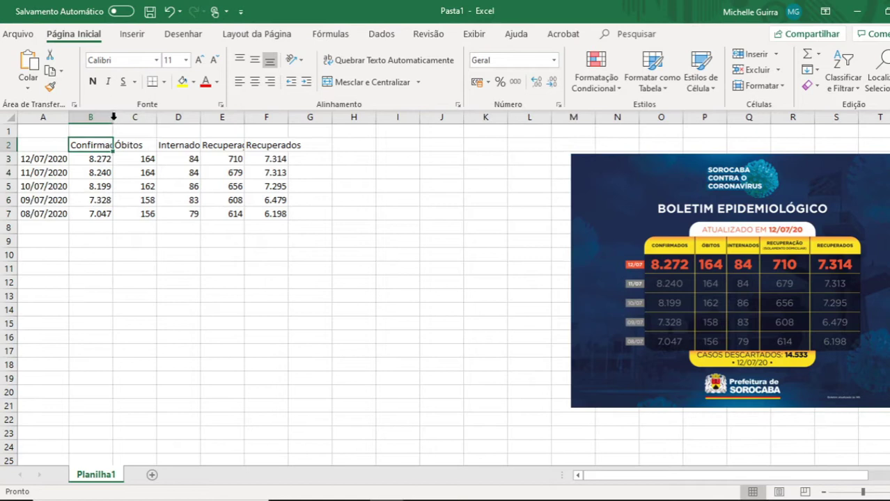
double_click(113, 117)
left_click_drag(217, 112, 218, 112)
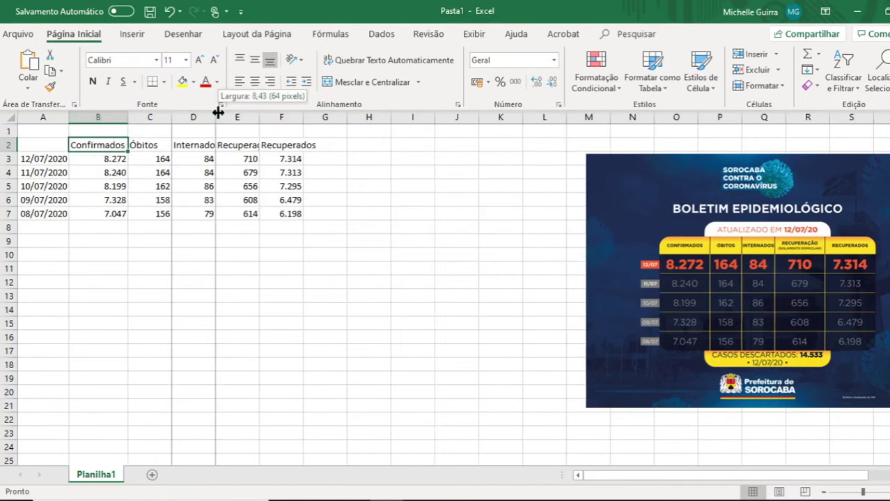
double_click(217, 113)
double_click(266, 114)
left_click(429, 125)
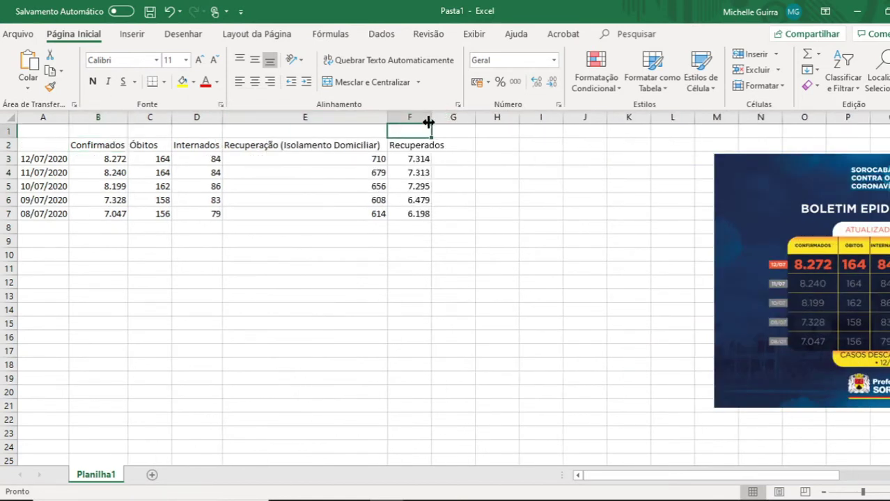
double_click(428, 122)
Wrap the heading in E2, narrow column E and increase the height of row 2 to fit three lines of text.
left_click(342, 242)
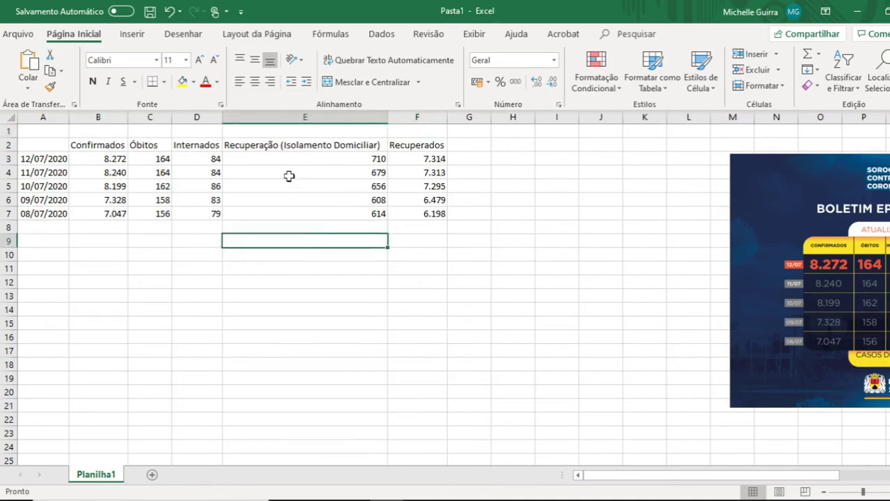
key("Up")
key("Up")
key("Up")
key("Up")
key("Up")
key("Up")
key("Up")
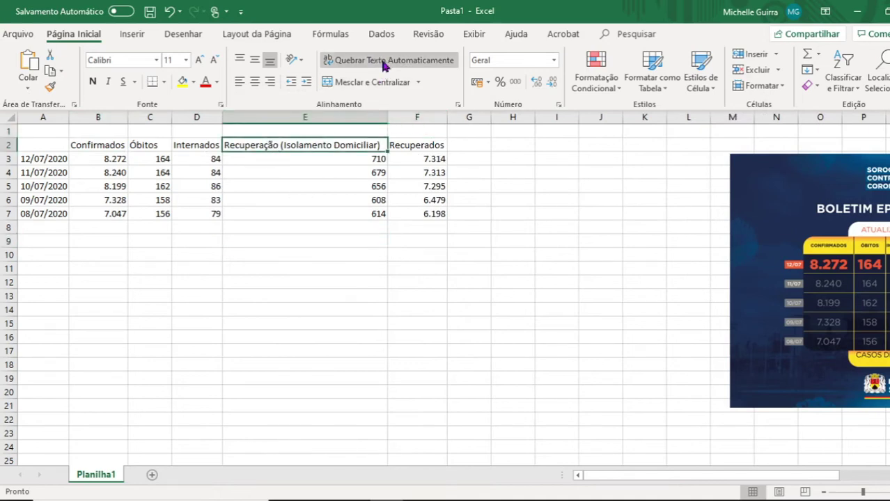
left_click(384, 62)
left_click_drag(388, 118, 320, 118)
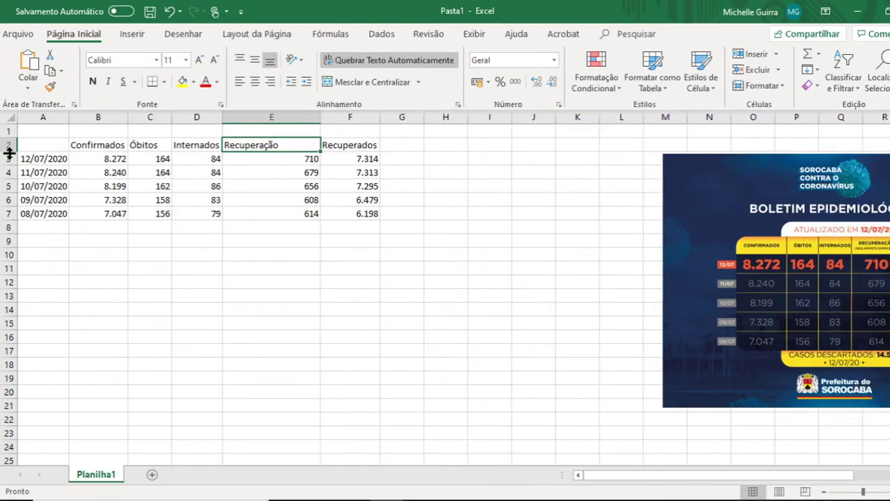
left_click_drag(11, 150, 13, 185)
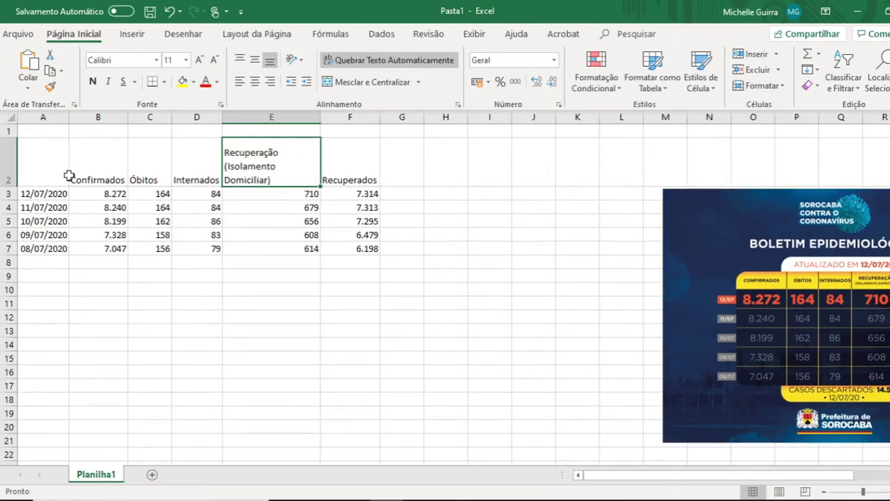
Center the headings in B1:F2 horizontally and vertically and make them bold.
left_click_drag(90, 166, 345, 129)
left_click(255, 82)
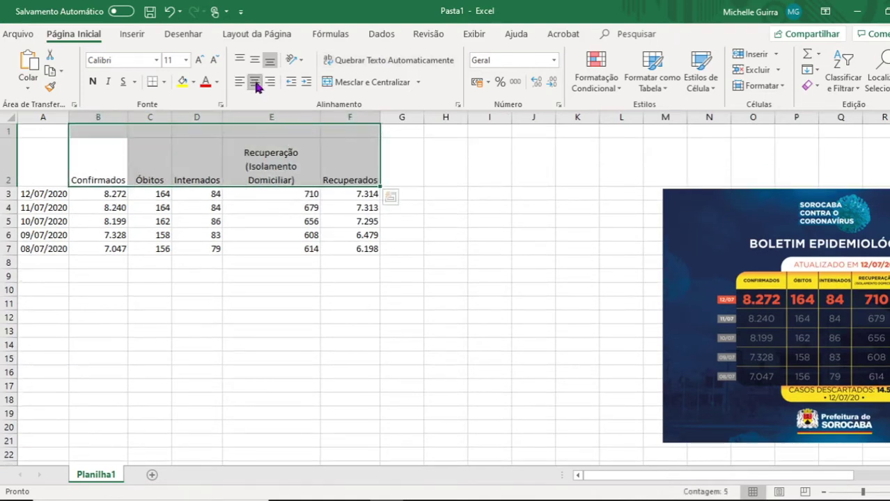
left_click(256, 61)
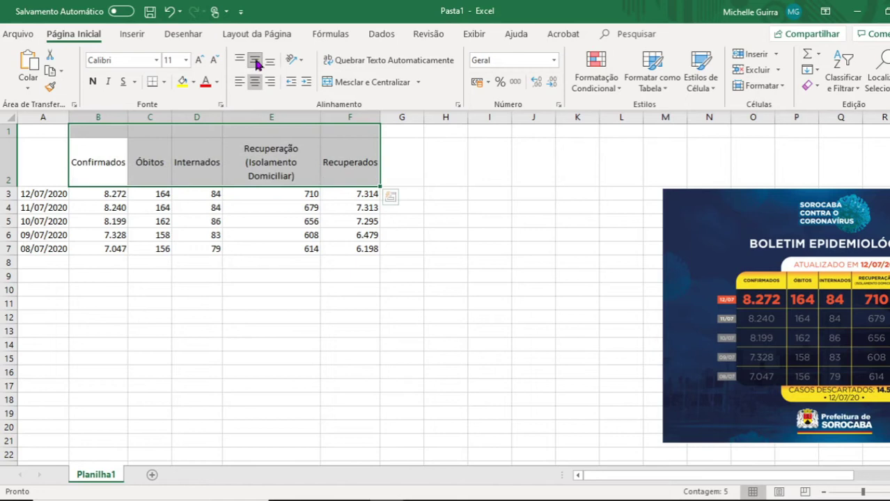
left_click(92, 81)
left_click(259, 341)
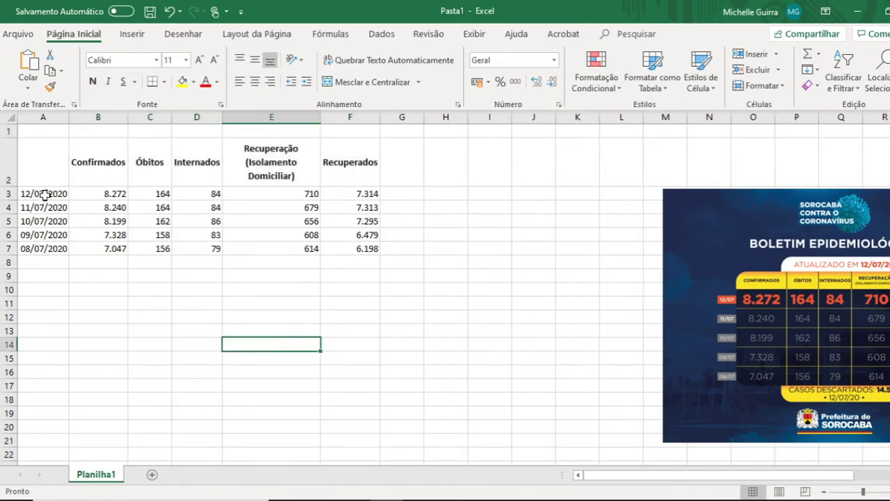
Make the dates in A3:A7 bold.
left_click_drag(44, 194, 57, 248)
left_click(93, 81)
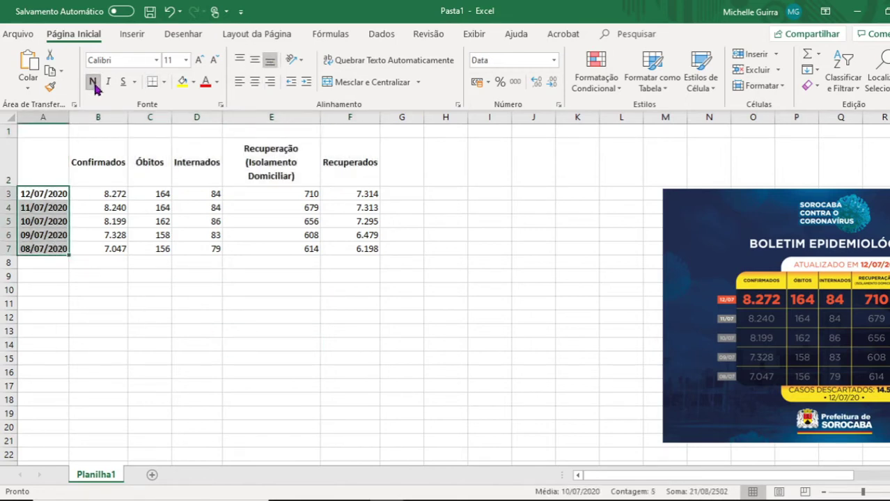
left_click(106, 295)
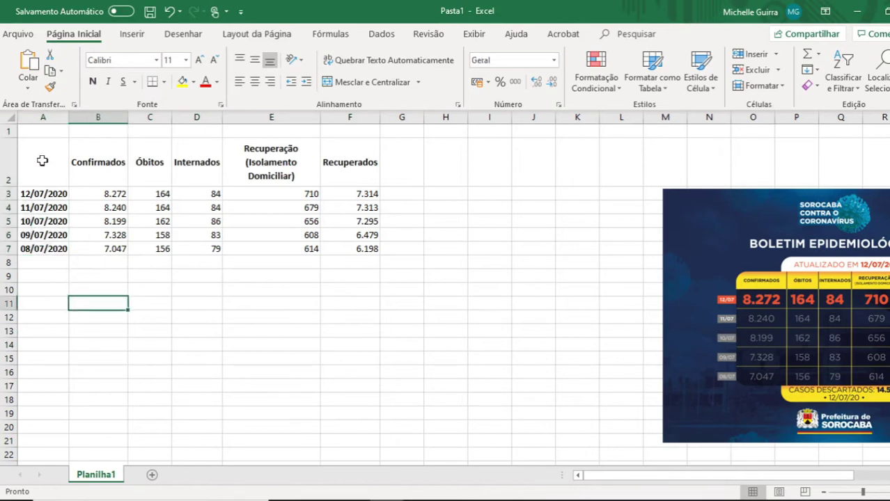
Apply all borders to the table range A2:F7.
left_click_drag(40, 153, 348, 250)
left_click(163, 82)
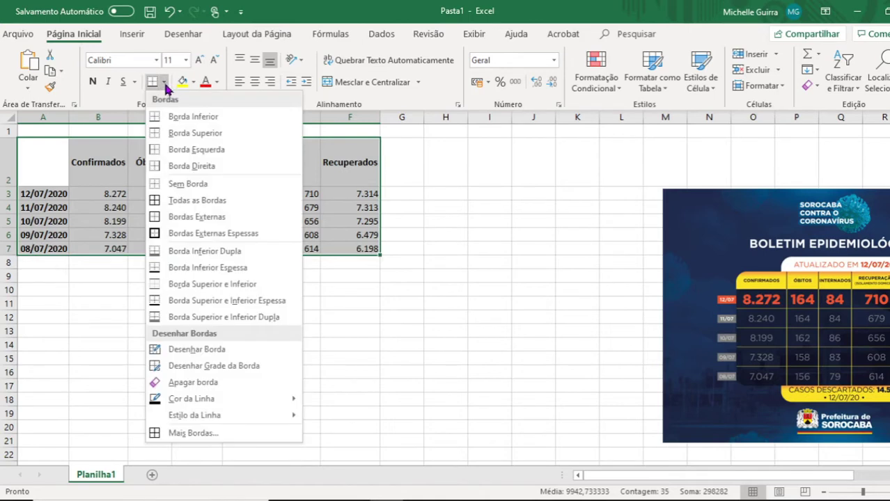
left_click(194, 201)
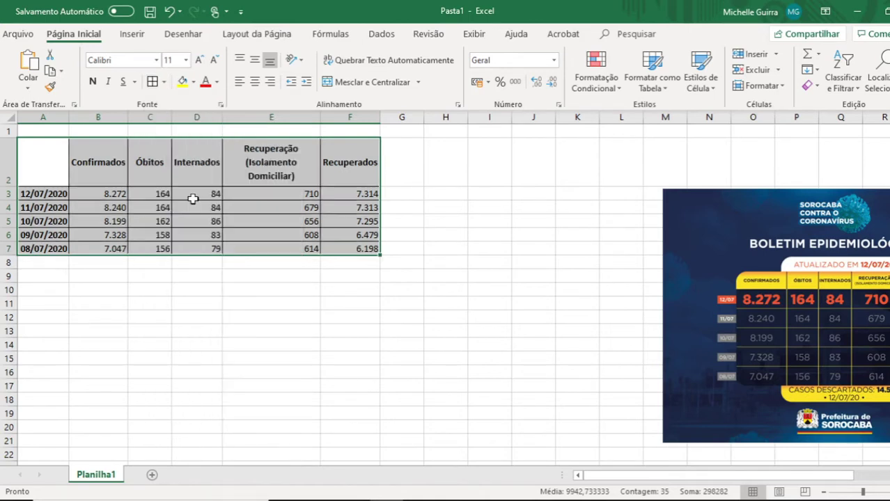
left_click(236, 287)
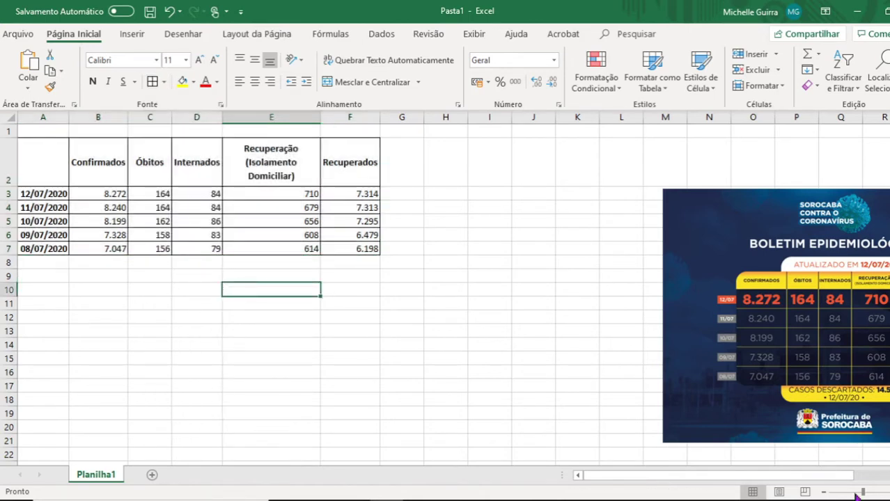
Move the bulletin image closer to the table so that it starts at column I, and enlarge the sheet view slightly.
left_click_drag(698, 290, 521, 264)
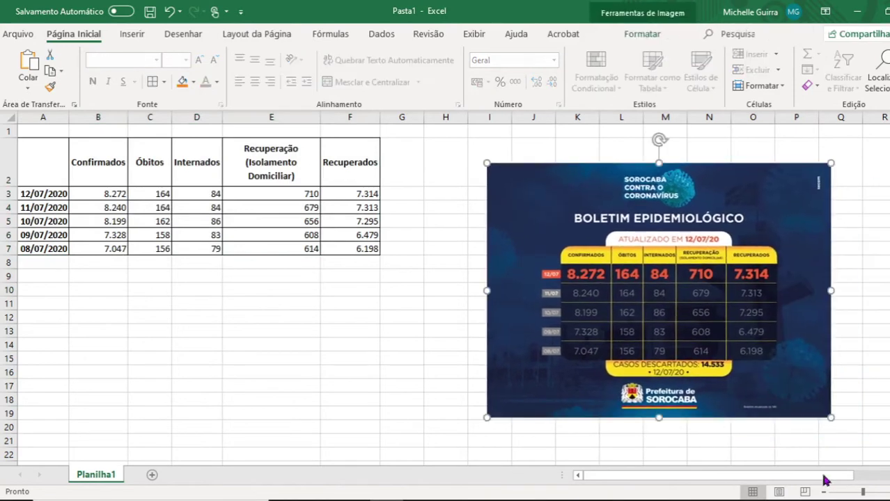
left_click_drag(861, 492, 865, 493)
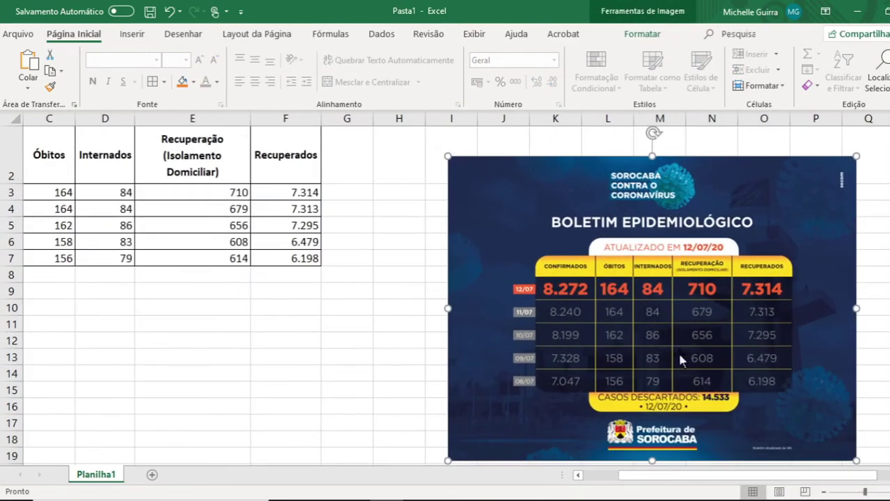
left_click_drag(201, 375, 305, 408)
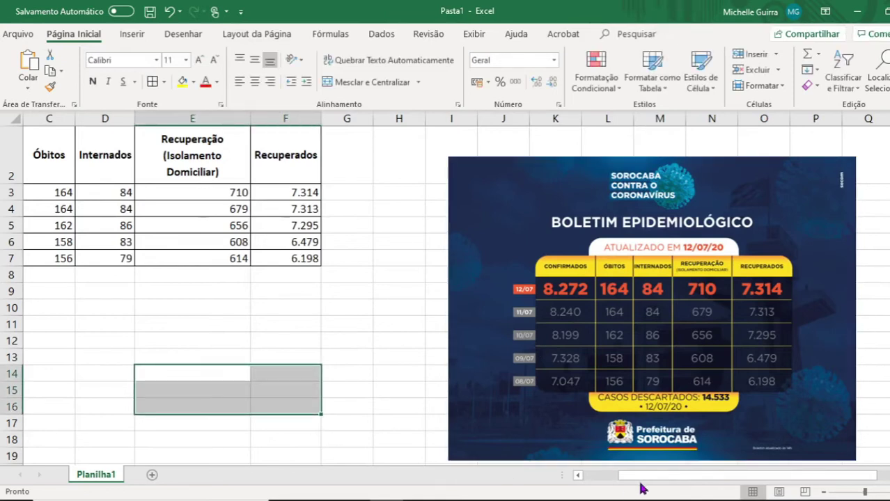
left_click_drag(621, 484, 589, 485)
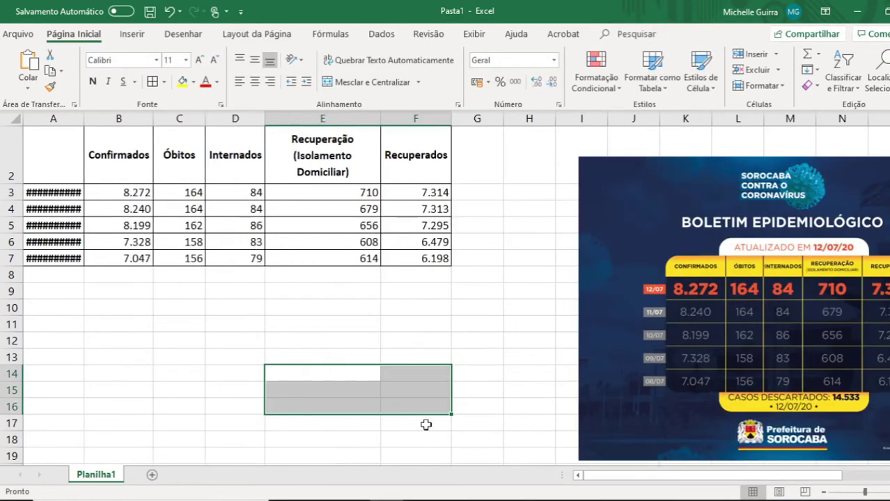
scroll(155, 309, "up", 1)
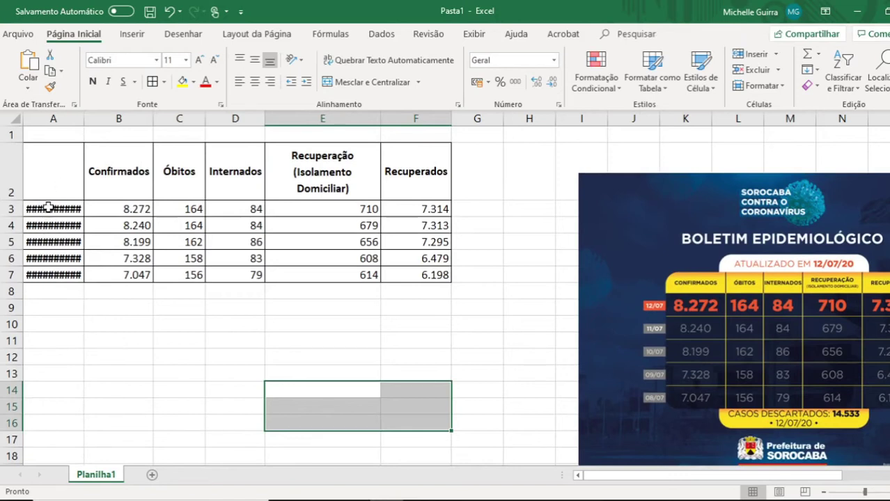
Widen column A so that the dates in A3:A7 are fully displayed.
left_click(53, 292)
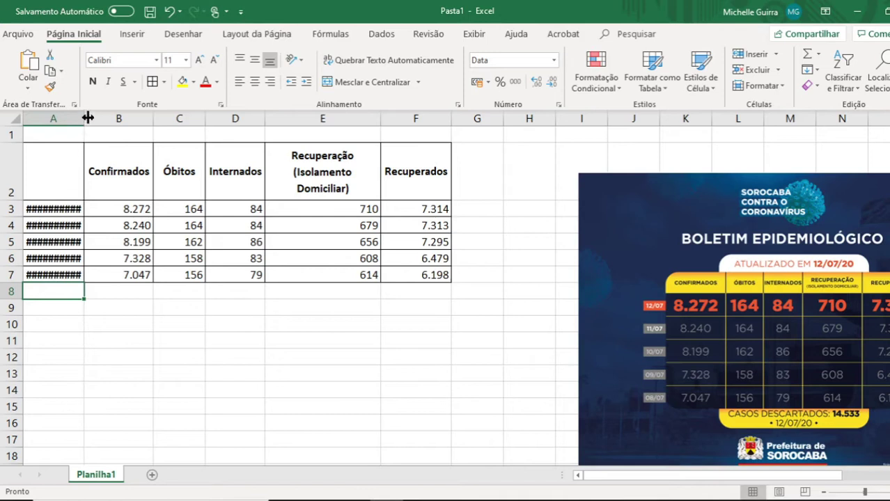
left_click_drag(84, 116, 103, 116)
left_click(143, 328)
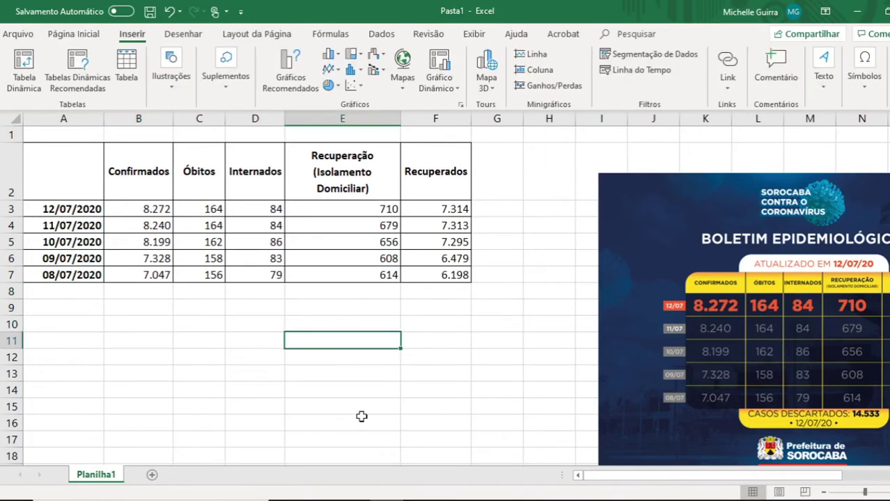
left_click(268, 390)
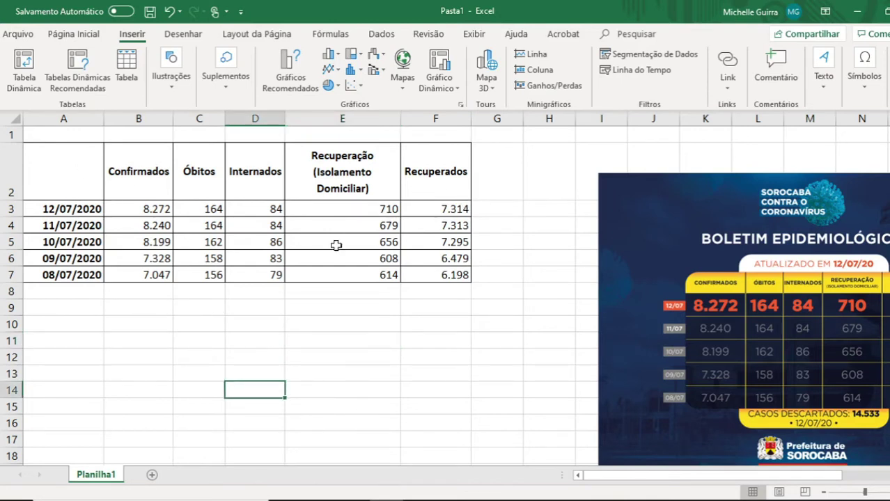
Center the cells E2:E7 horizontally and vertically and autofit the width of column E.
left_click_drag(348, 179, 352, 272)
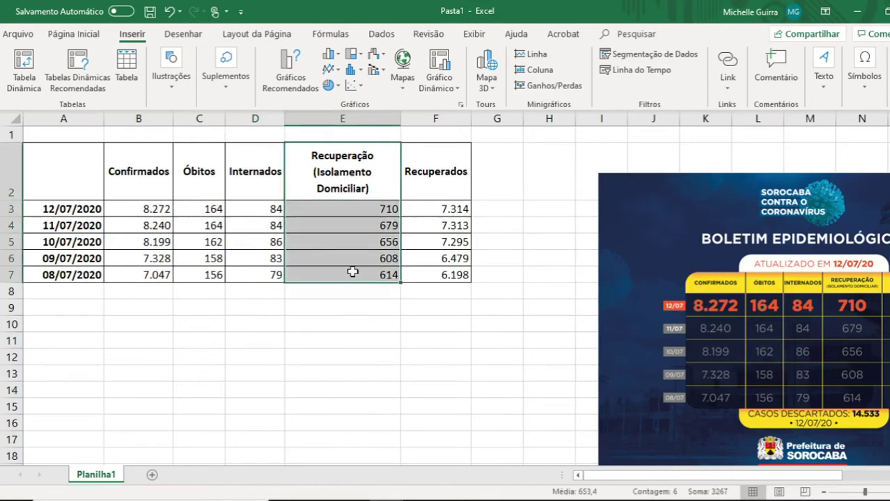
left_click(74, 33)
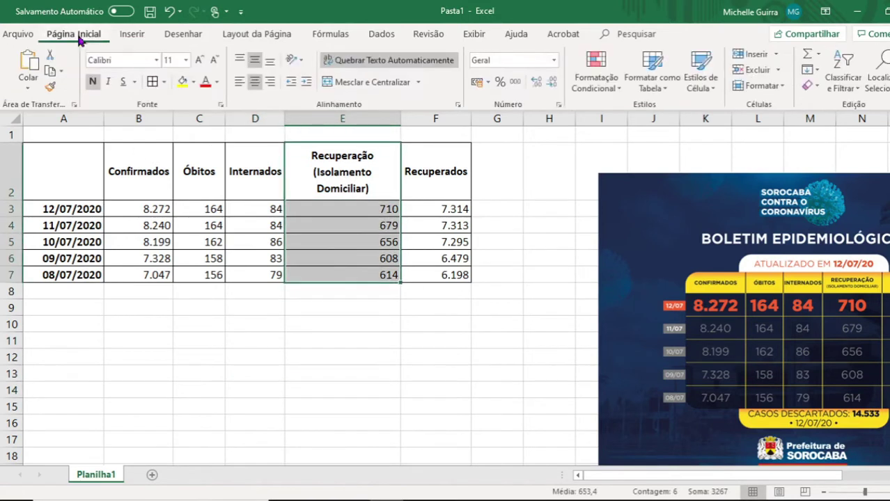
left_click(253, 82)
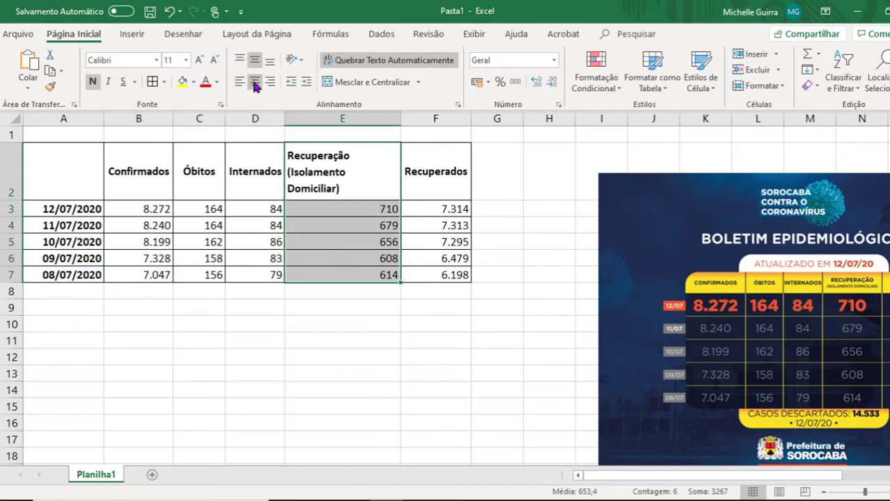
left_click(263, 63)
left_click(259, 62)
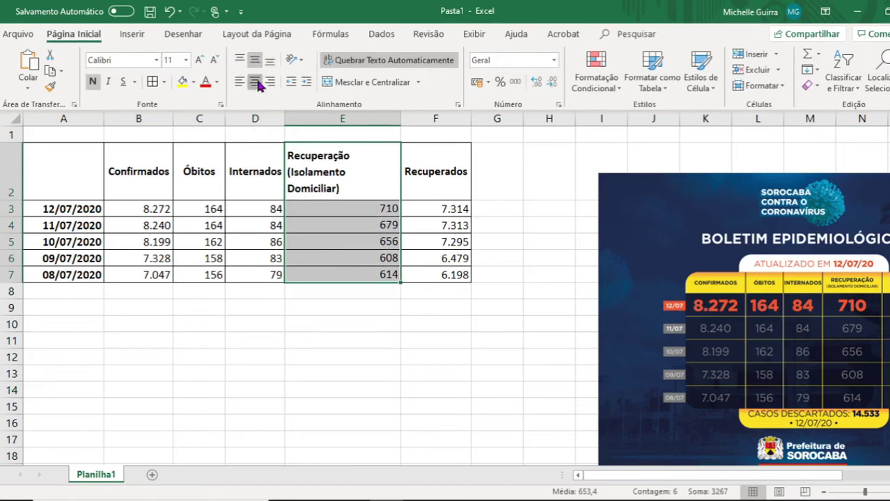
left_click(255, 82)
left_click(362, 324)
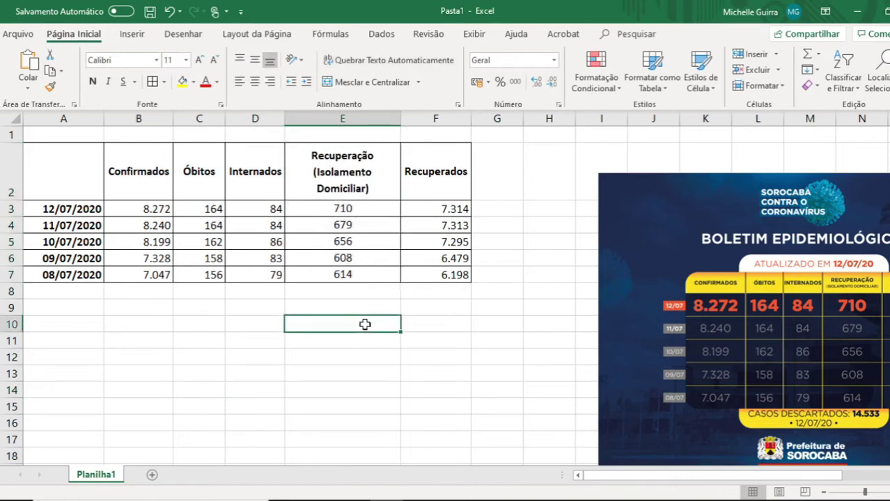
double_click(400, 120)
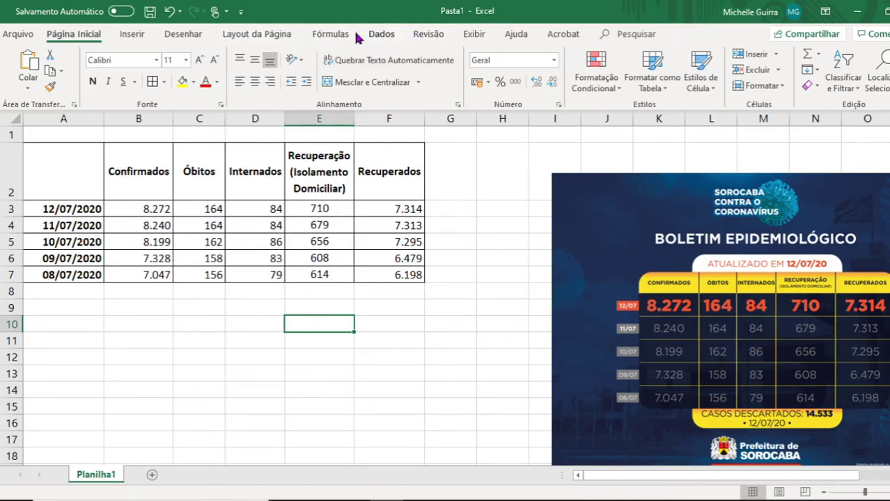
Examine the available chart types, including column and bar, hierarchy, line and area, statistical and pie charts.
left_click(132, 35)
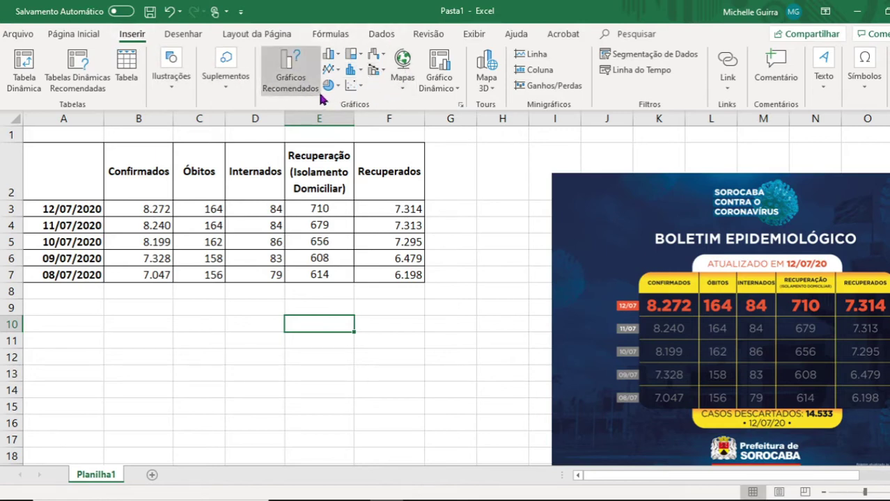
left_click(341, 57)
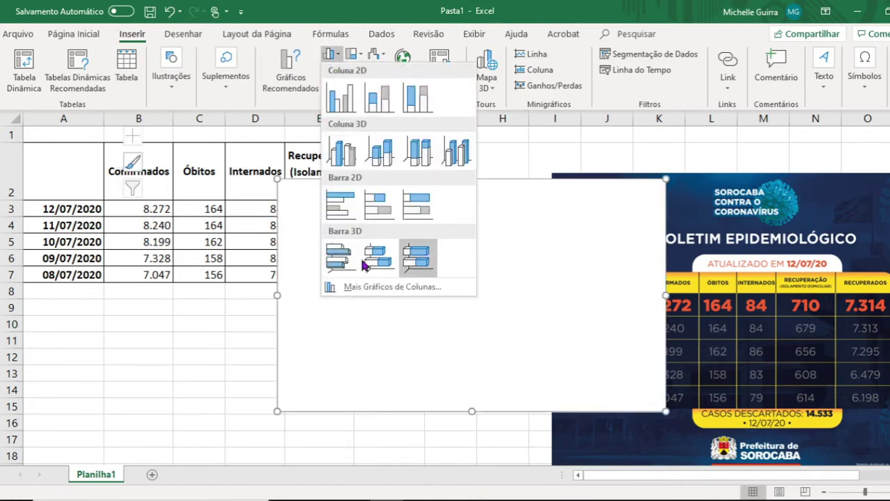
left_click(360, 54)
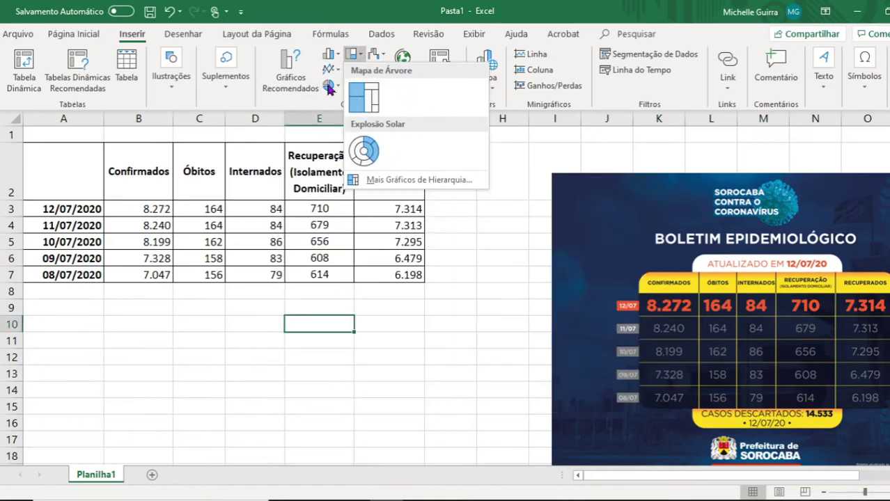
left_click(334, 72)
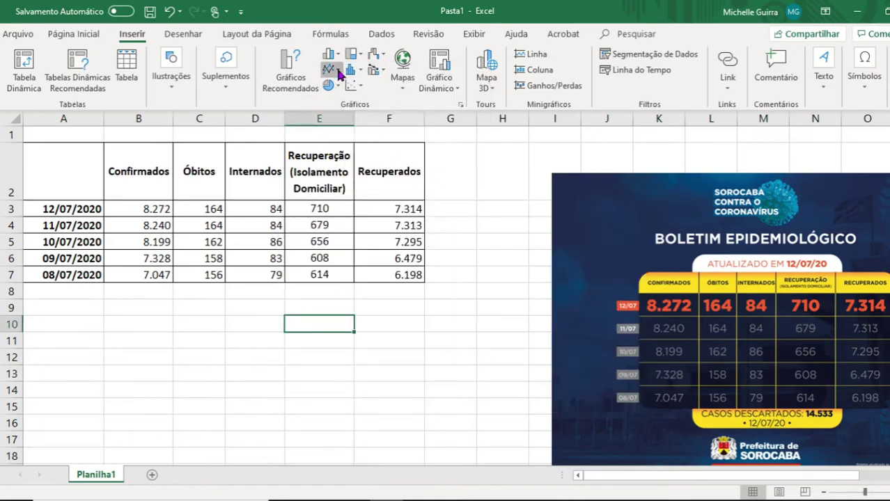
left_click(334, 71)
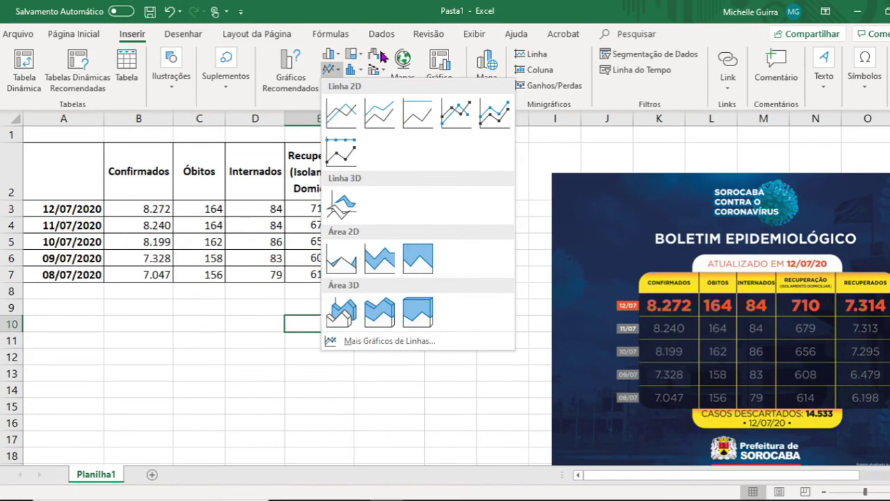
left_click(361, 70)
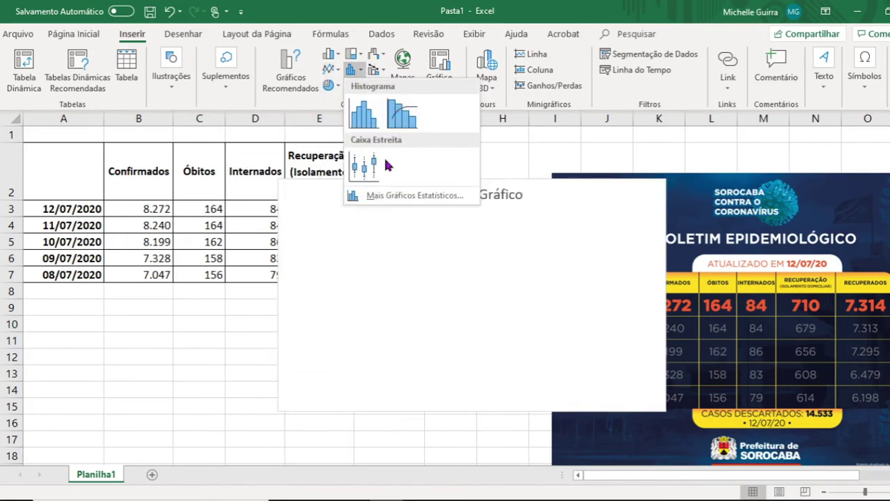
left_click(331, 87)
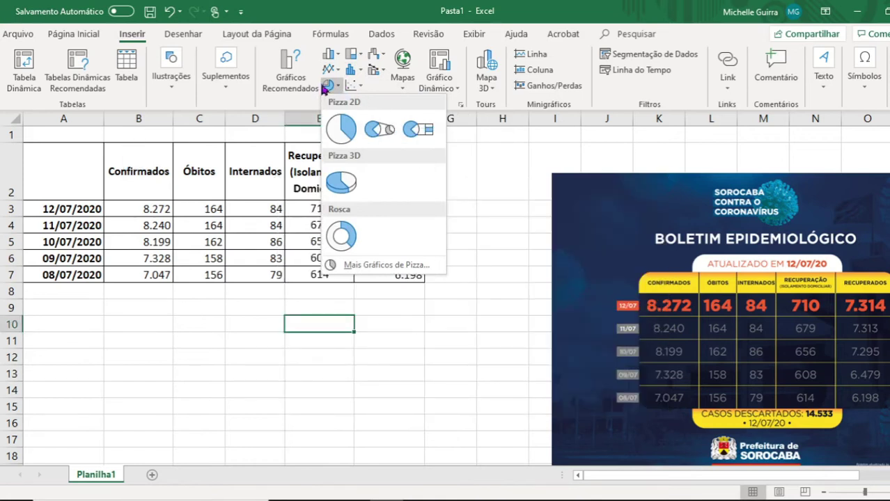
left_click(337, 56)
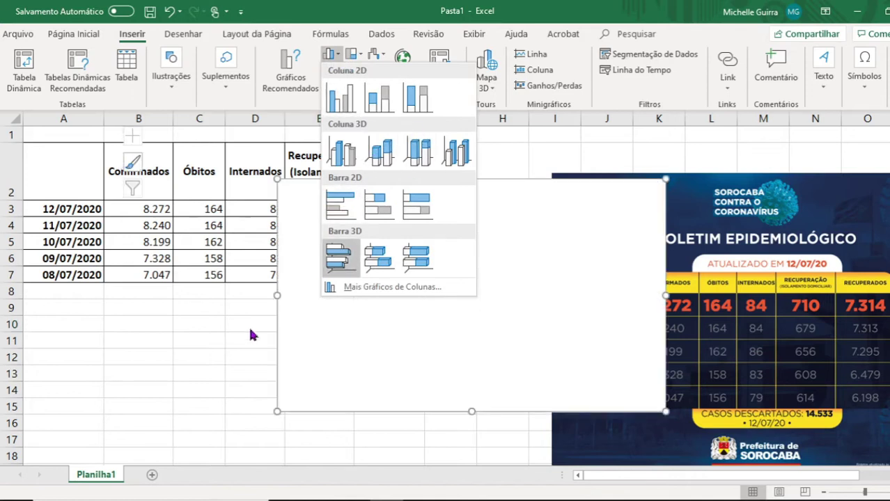
left_click(227, 348)
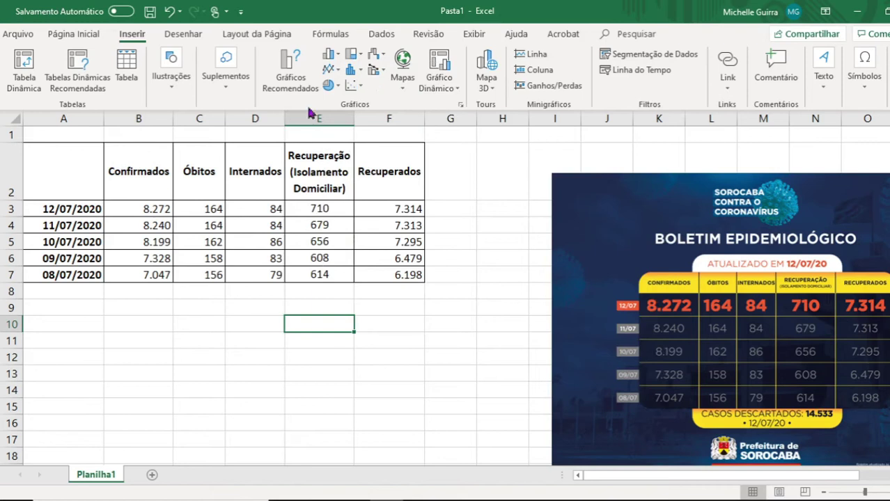
Insert the recommended line chart (Linha) for the table data in A2:F7.
left_click_drag(61, 164, 399, 275)
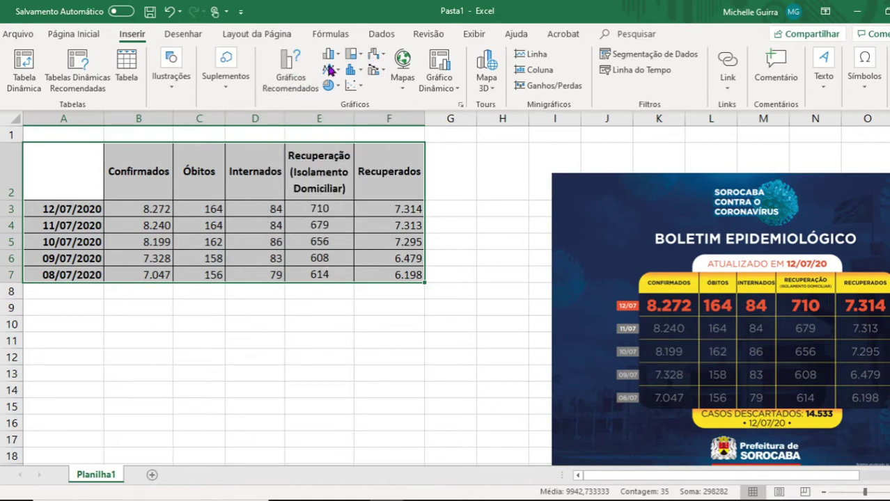
left_click(290, 73)
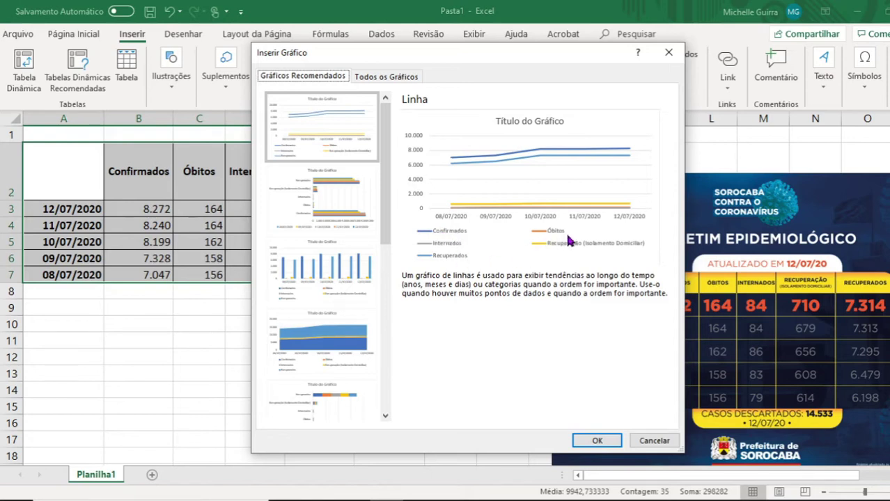
left_click(599, 441)
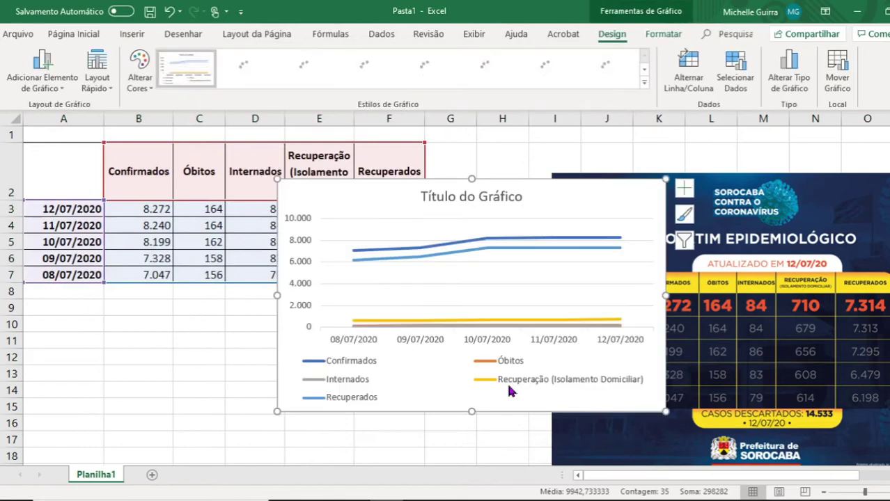
Move the line chart below the table so that it covers about rows 10 to 23 from column A to G.
scroll(266, 265, "down", 2)
scroll(266, 265, "up", 2)
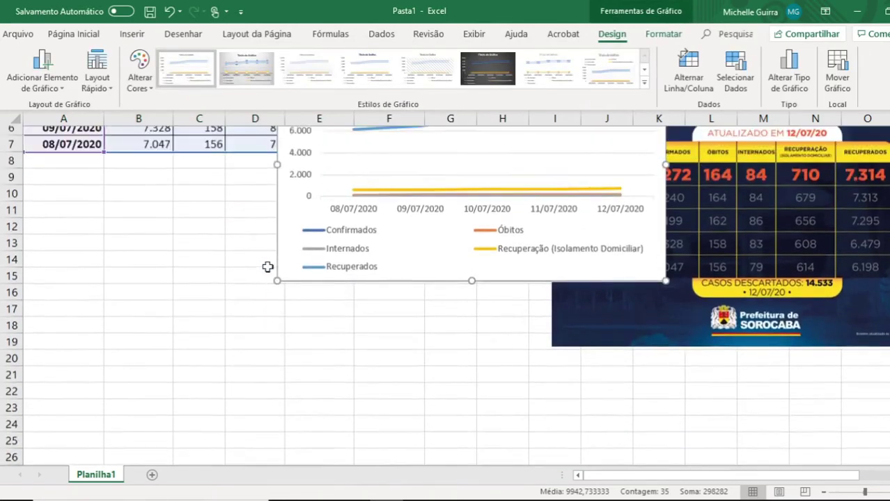
left_click_drag(333, 211, 151, 337)
scroll(92, 328, "down", 2)
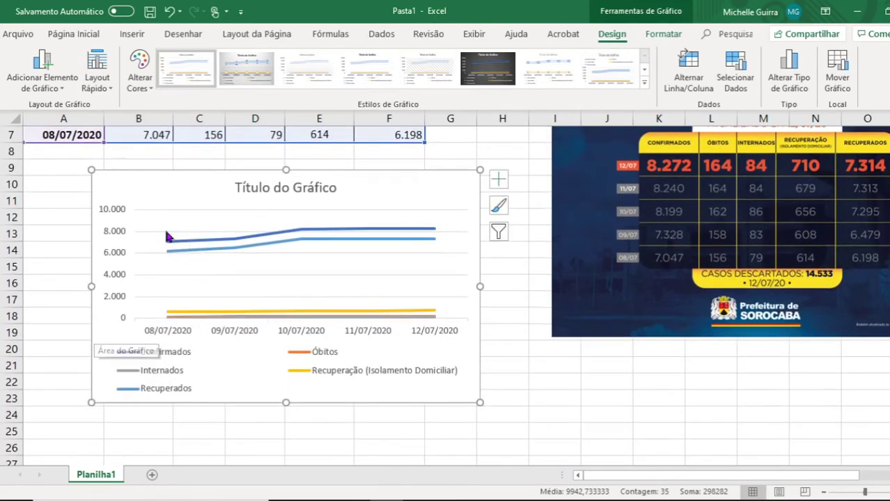
mouse_move(147, 192)
left_mouse_down()
mouse_move(226, 278)
mouse_move(201, 195)
mouse_move(163, 185)
mouse_move(153, 198)
left_mouse_up()
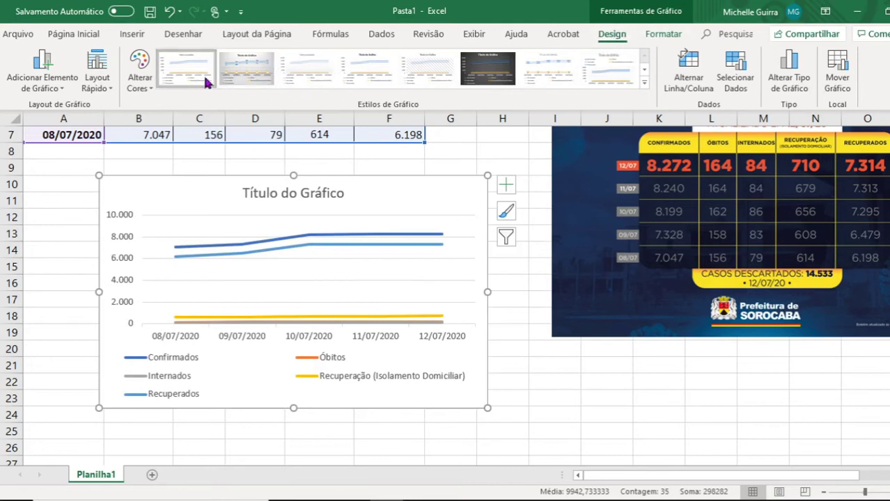
Try the gray gradient and lighter chart styles on the line chart and apply the dark-background style.
left_click(233, 81)
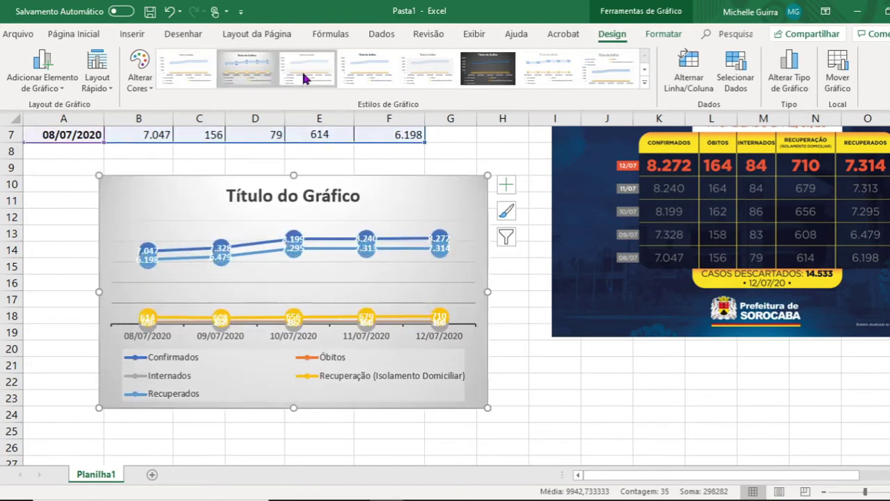
left_click(311, 80)
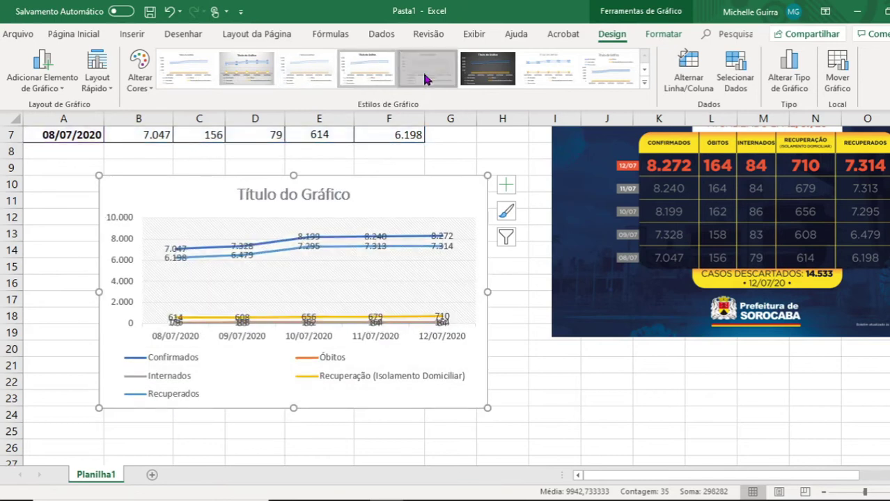
left_click(482, 79)
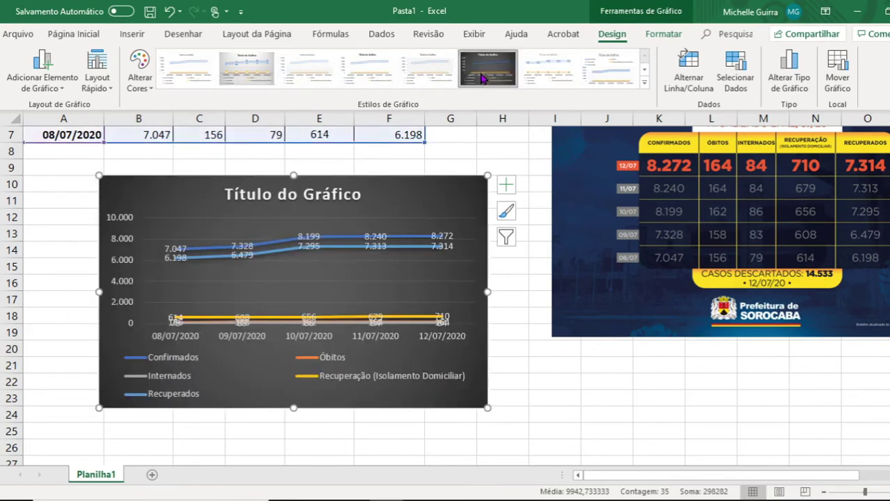
Try the remaining chart styles on the line chart and apply the last one, with a bold title and thick shadowed lines.
left_click(645, 85)
left_click(185, 70)
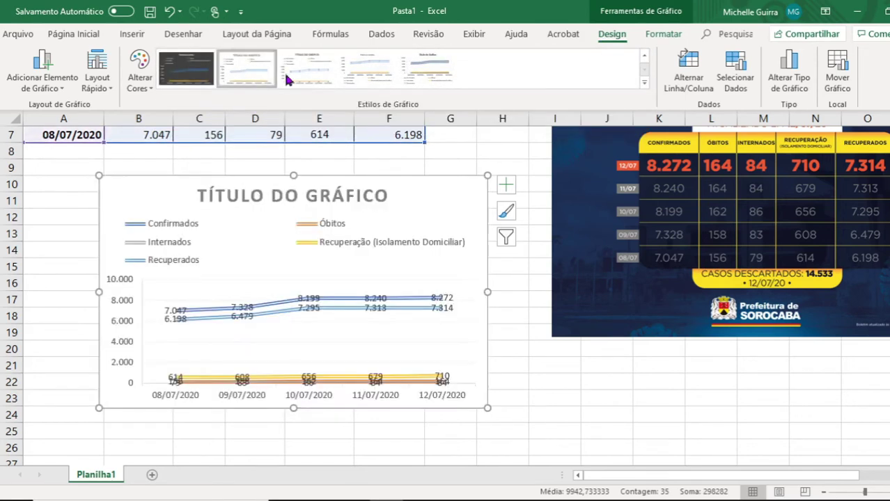
left_click(305, 72)
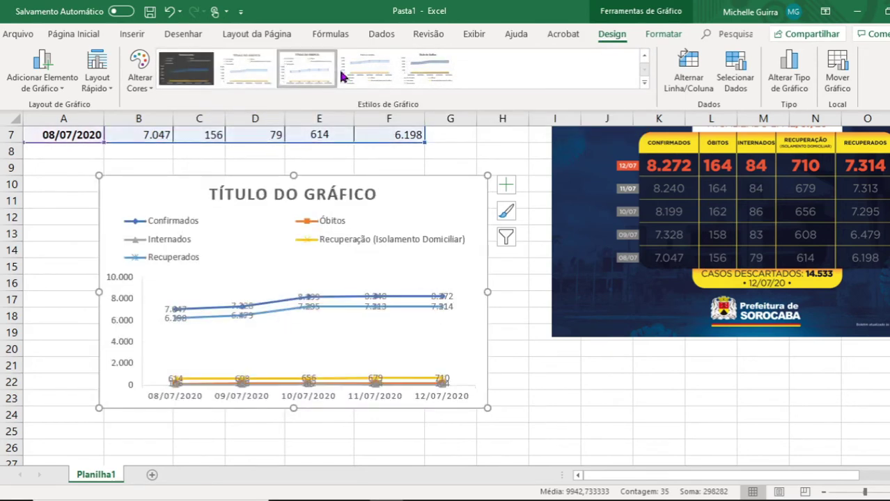
left_click(407, 73)
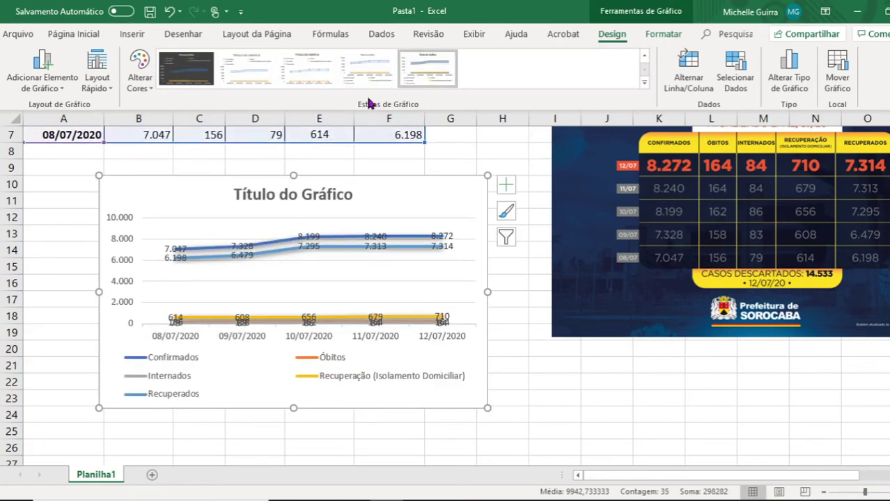
scroll(359, 103, "up", 1)
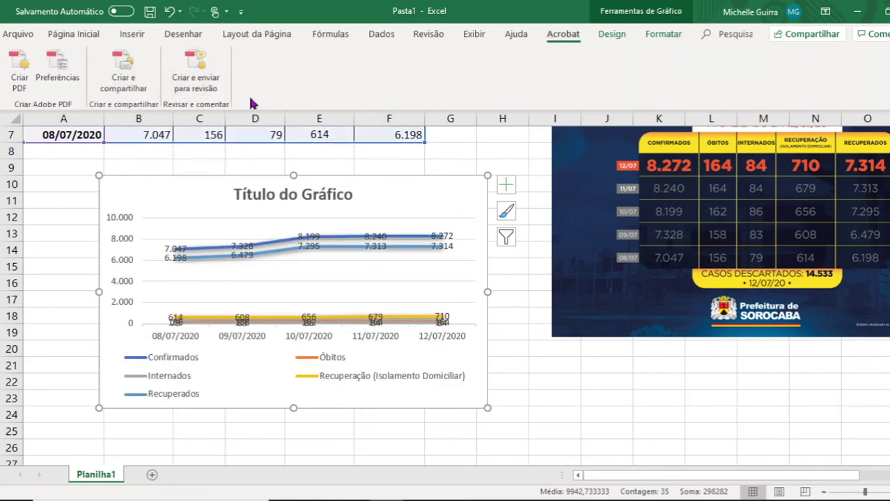
left_click(613, 34)
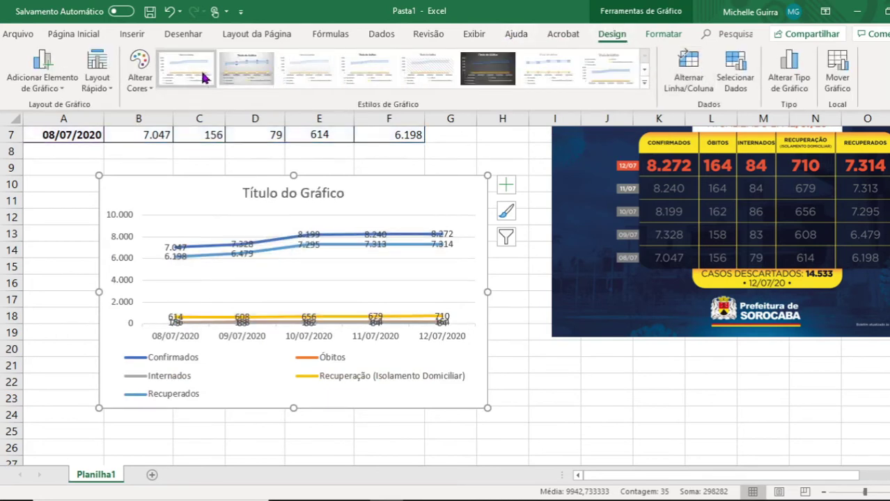
left_click(230, 78)
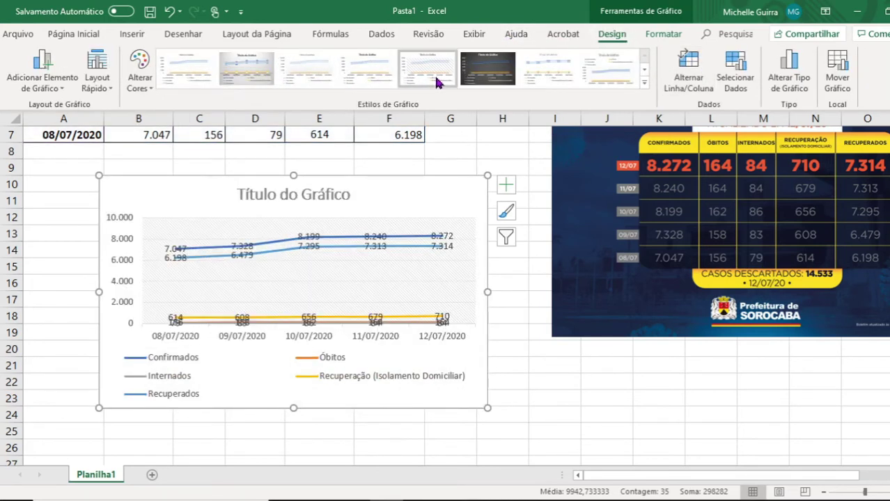
Try moving the line chart's title to the upper-left of the plot area and undo the move.
left_click(288, 195)
double_click(346, 195)
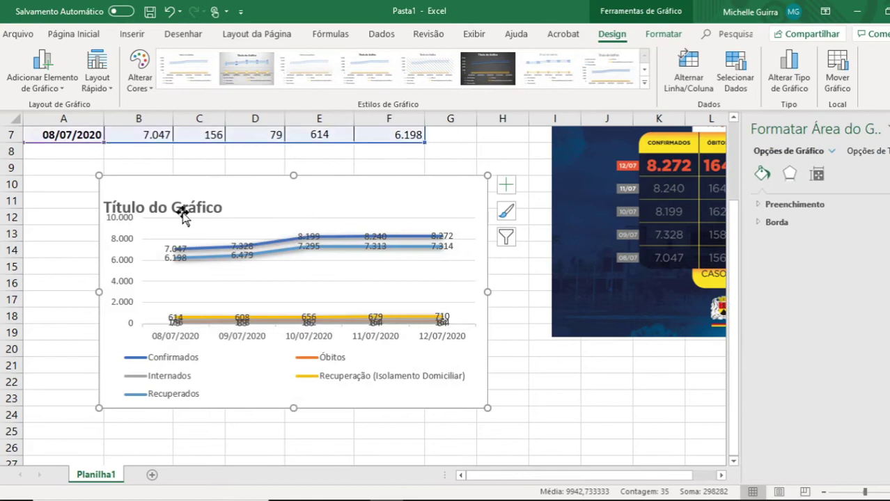
left_click(182, 213)
key("ctrl+z")
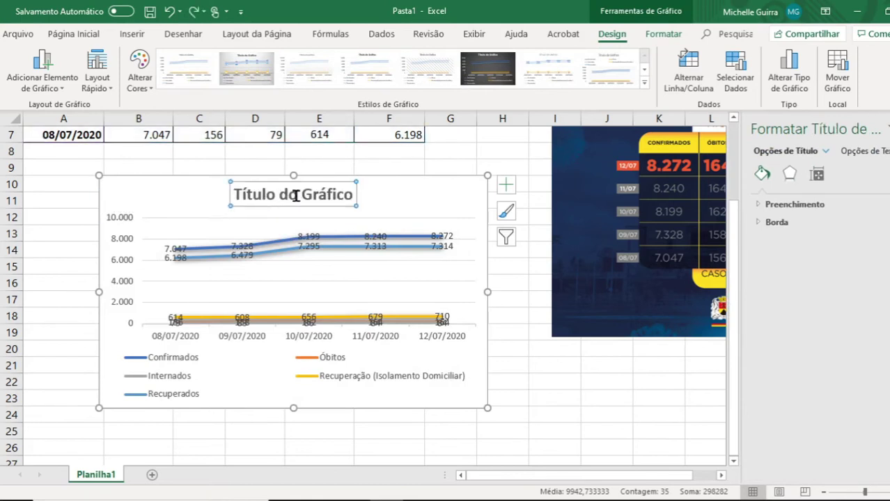
Replace the line chart's title text with "COVID-19".
left_click(296, 196)
type("d")
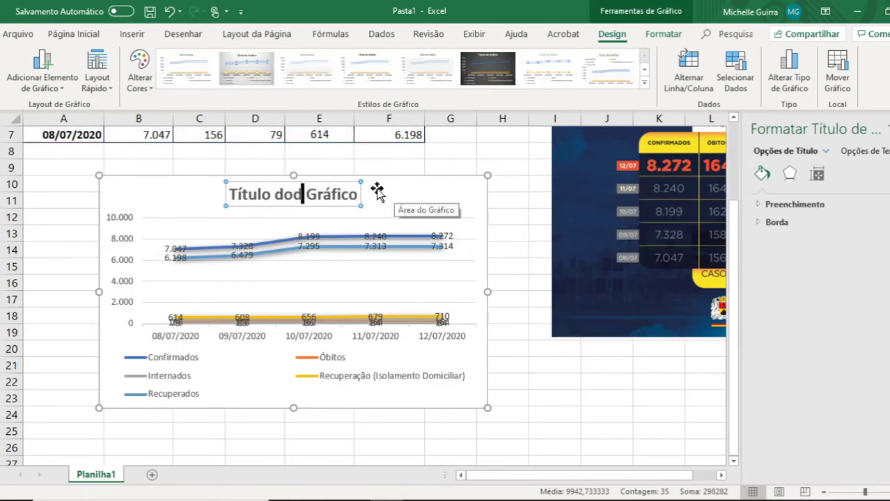
key("Delete")
key("Delete")
key("Delete")
key("Delete")
key("Delete")
key("Delete")
key("Delete")
key("Delete")
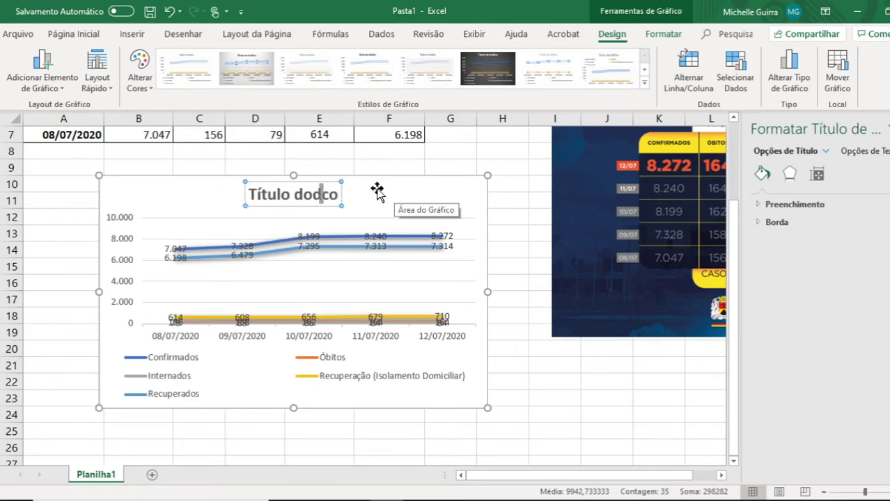
key("BackSpace")
key("BackSpace")
key("BackSpace")
key("BackSpace")
key("BackSpace")
key("BackSpace")
key("BackSpace")
key("BackSpace")
key("BackSpace")
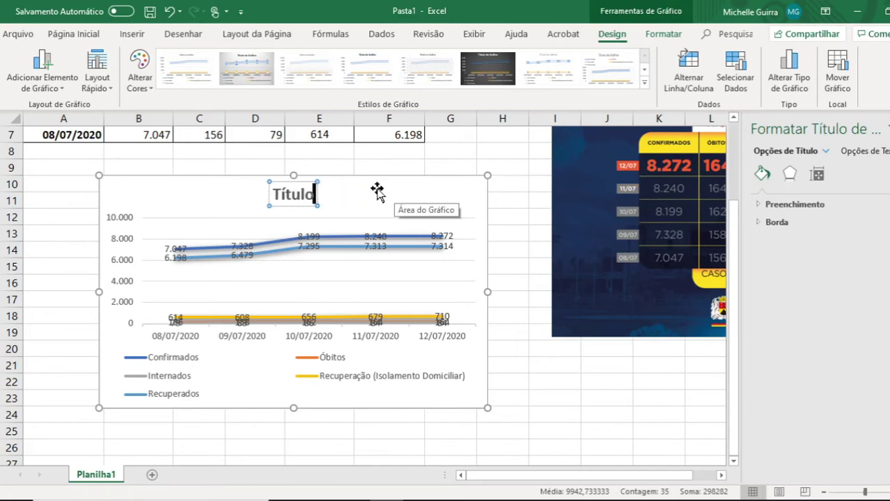
key("BackSpace")
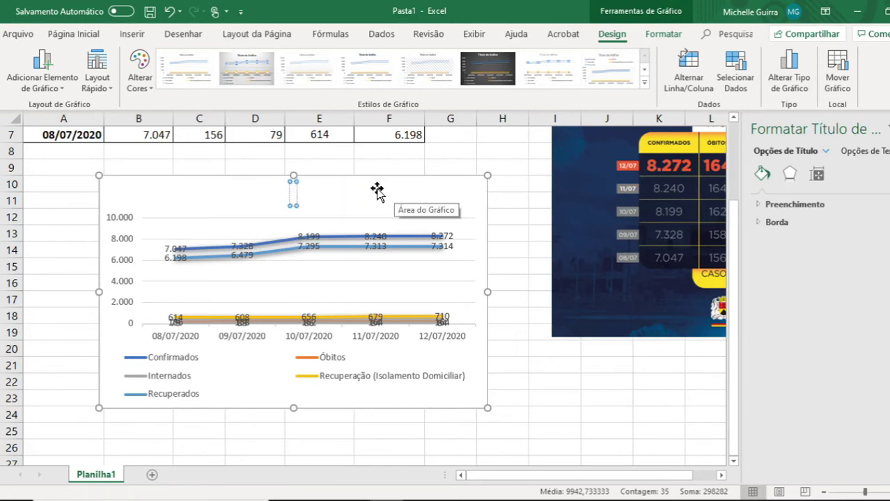
type("COVID-")
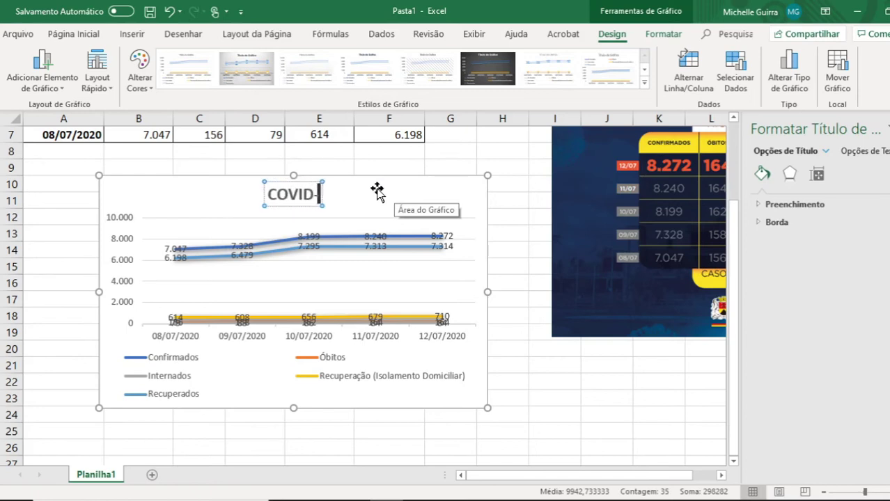
type("19")
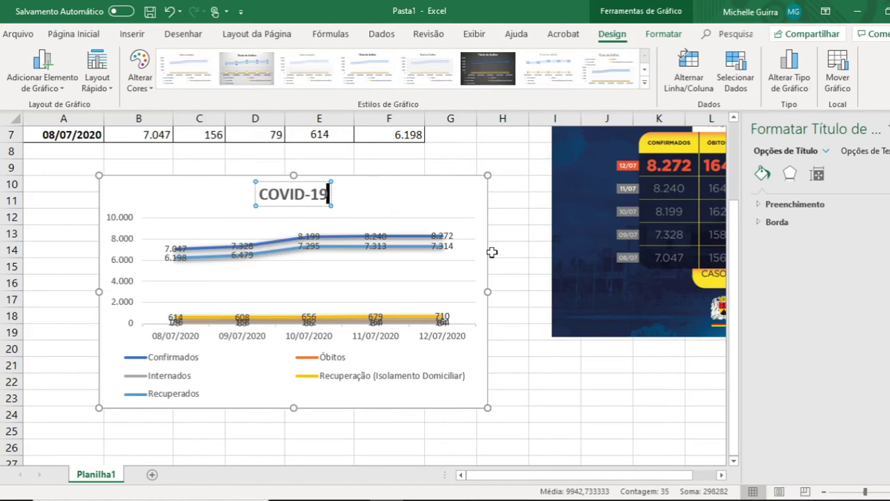
left_click(527, 360)
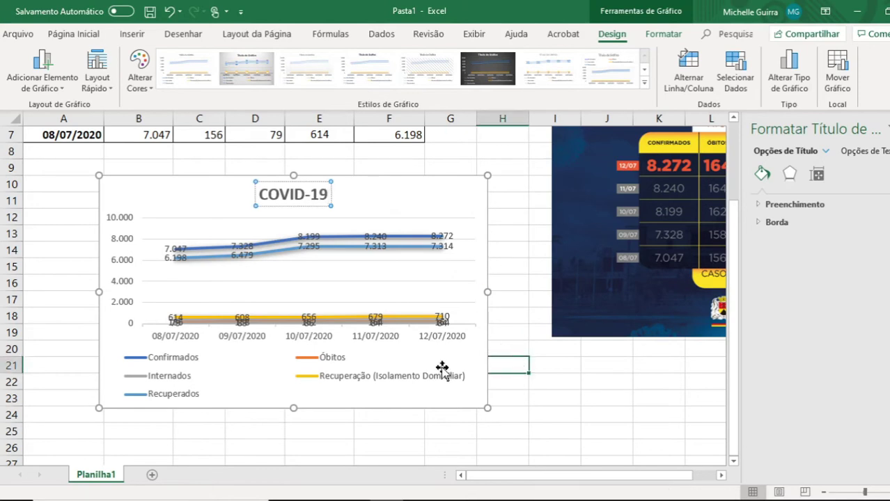
Move the Recuperação (Isolamento Domiciliar) data labels for 08/07/2020 and 09/07/2020 slightly above their line.
left_click(122, 367)
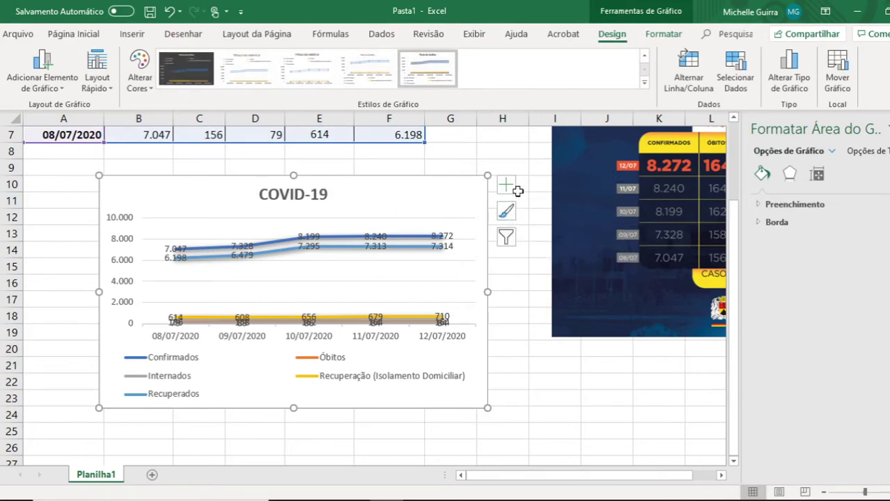
left_click(241, 319)
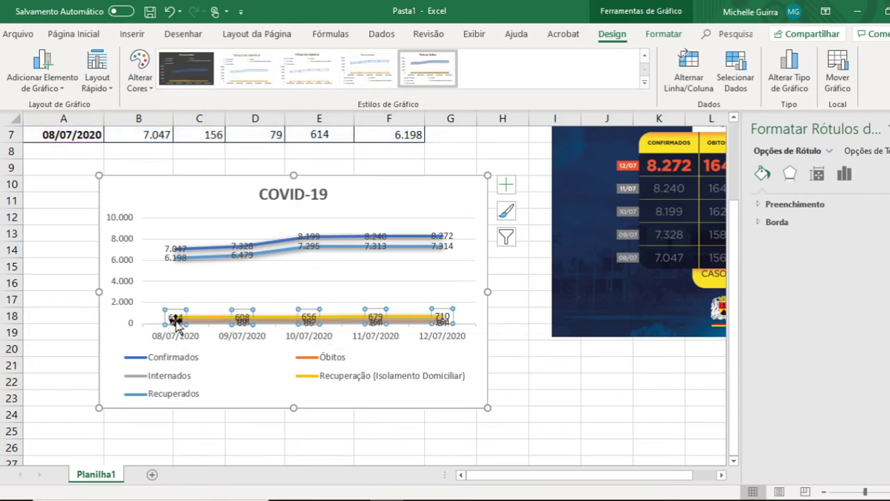
left_click_drag(175, 314, 177, 305)
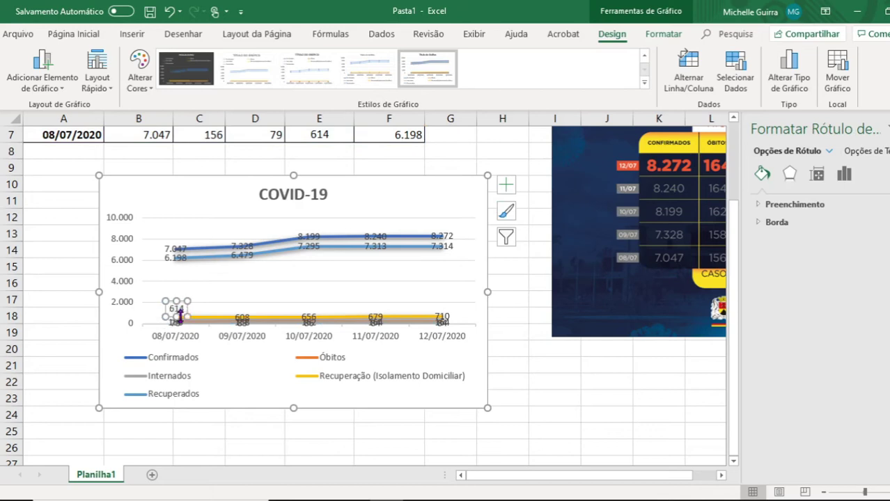
left_click_drag(238, 318, 239, 307)
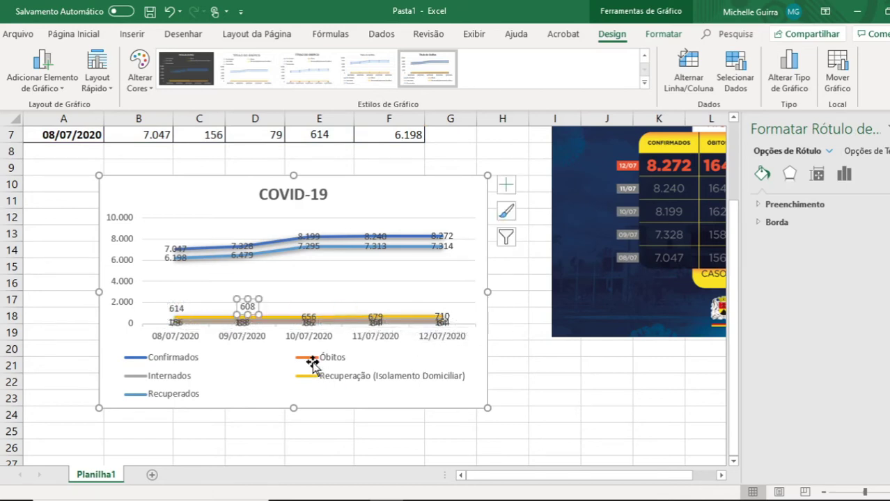
Delete the COVID-19 line chart from the worksheet.
scroll(313, 363, "up", 2)
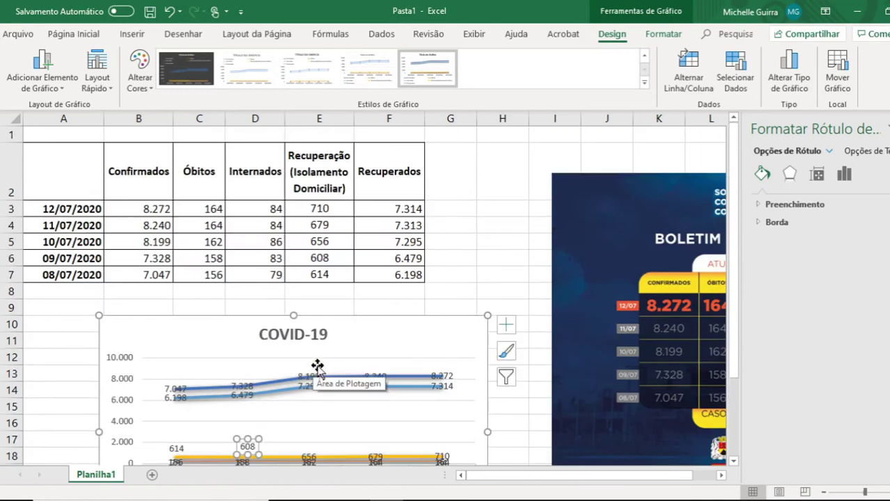
left_click(331, 337)
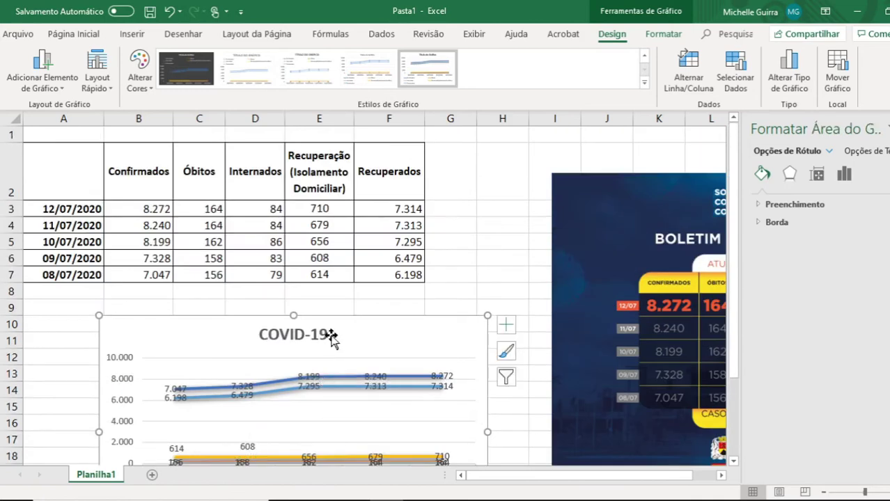
scroll(293, 317, "down", 2)
scroll(268, 274, "up", 1)
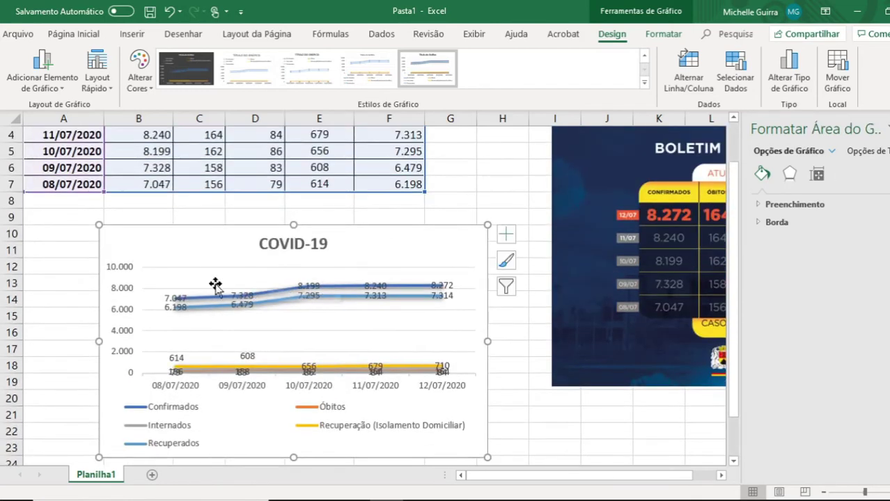
left_click(206, 272)
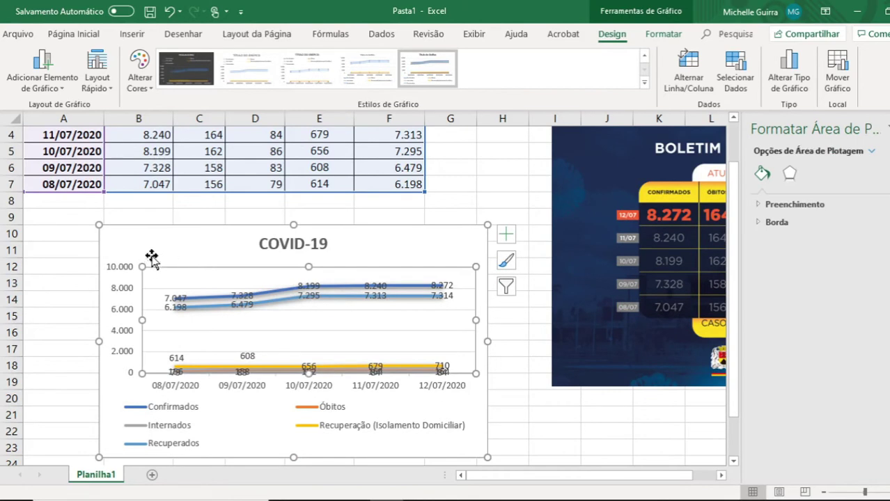
left_click(176, 235)
key("Delete")
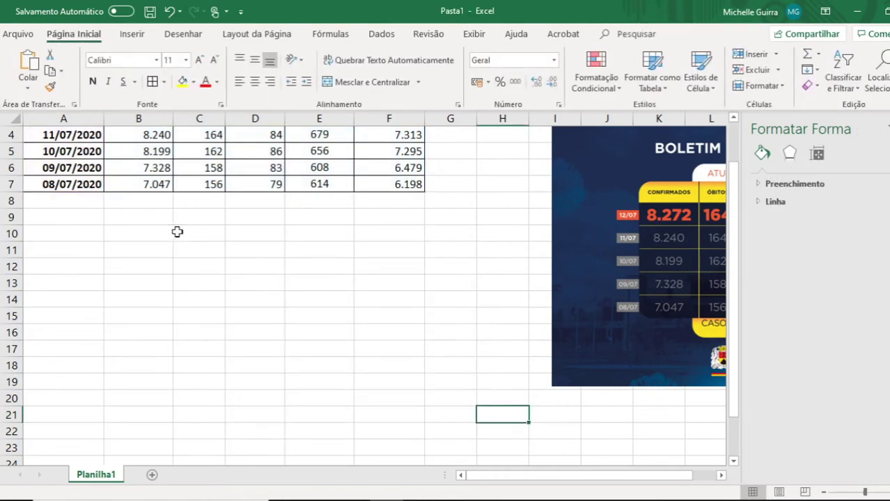
Insert the recommended clustered column chart (Coluna Agrupada) for the dates and Confirmados values in A2:B7.
scroll(104, 211, "up", 1)
left_click_drag(53, 159, 120, 273)
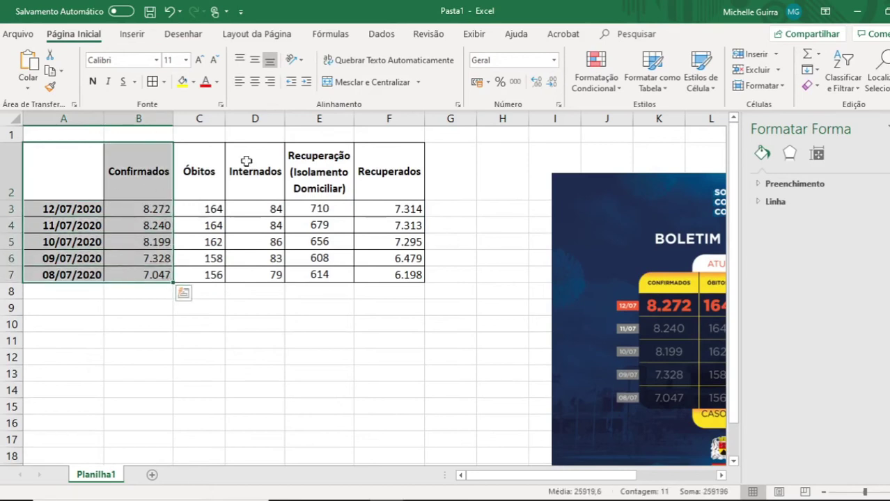
left_click(130, 38)
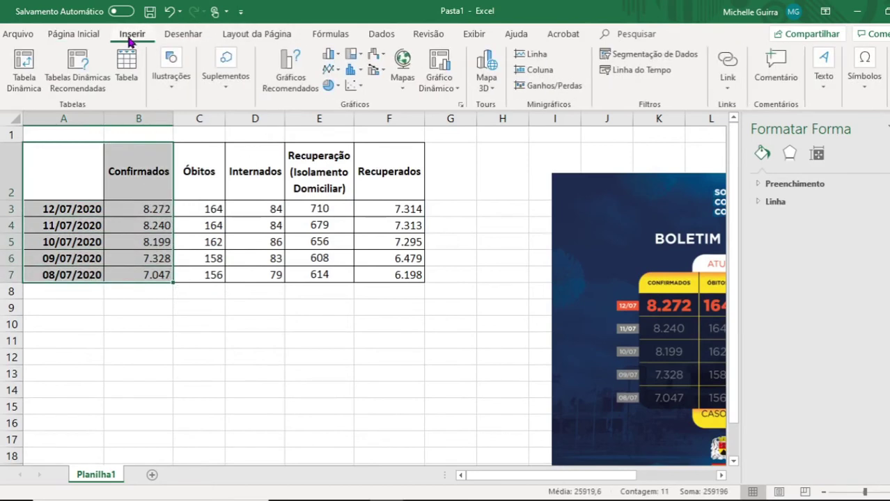
left_click(291, 82)
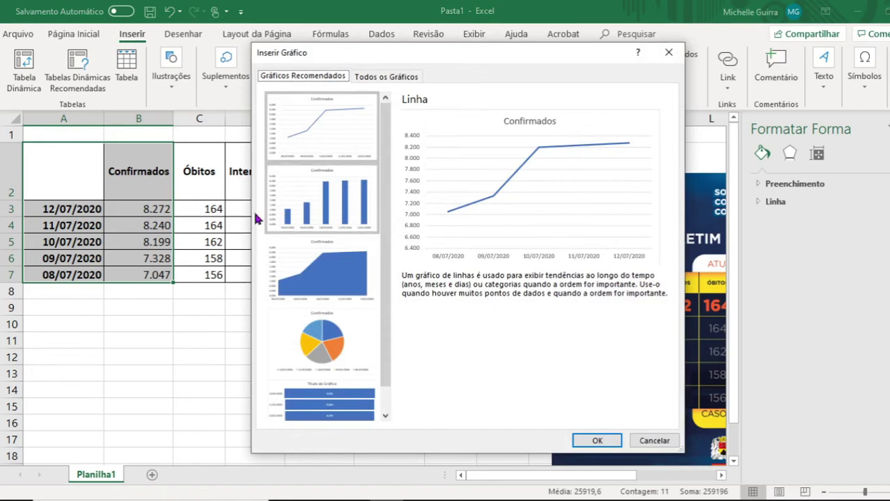
scroll(350, 207, "down", 1)
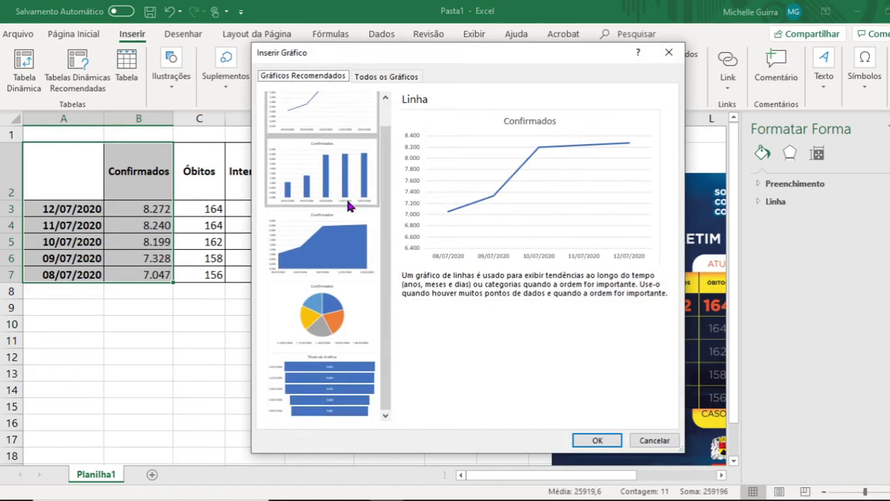
scroll(349, 206, "up", 1)
left_click(304, 210)
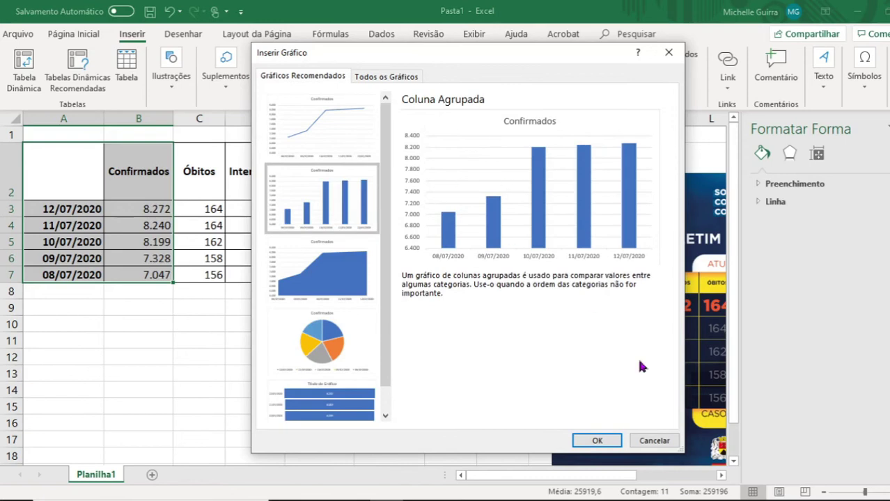
left_click(596, 441)
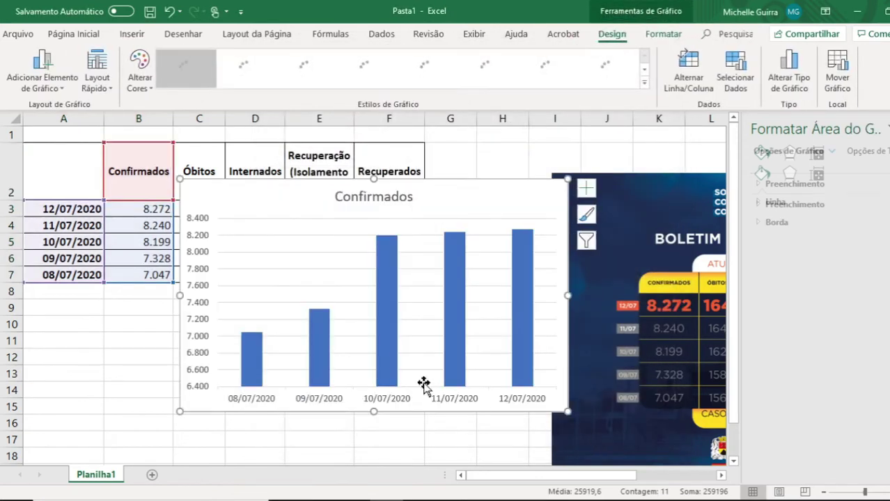
Move the Confirmados column chart down and enlarge it to cover about rows 6 to 23 from column B to H.
scroll(334, 344, "down", 2)
scroll(330, 341, "up", 1)
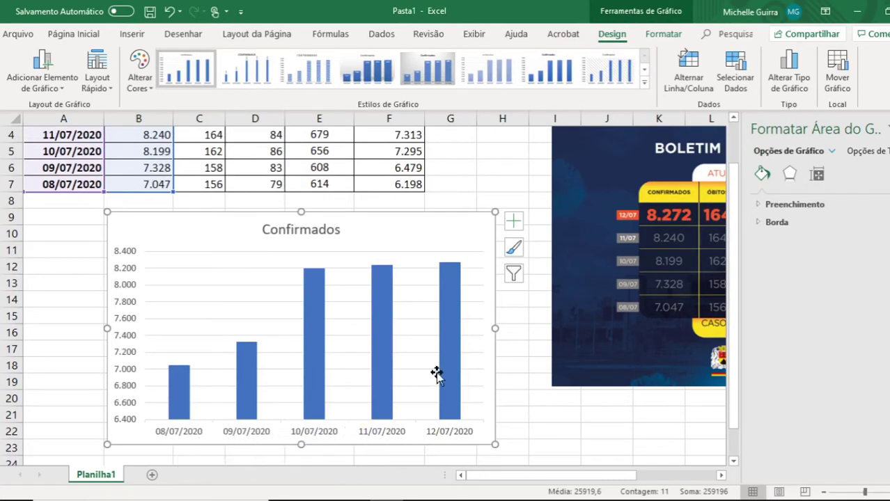
left_click_drag(494, 212, 535, 166)
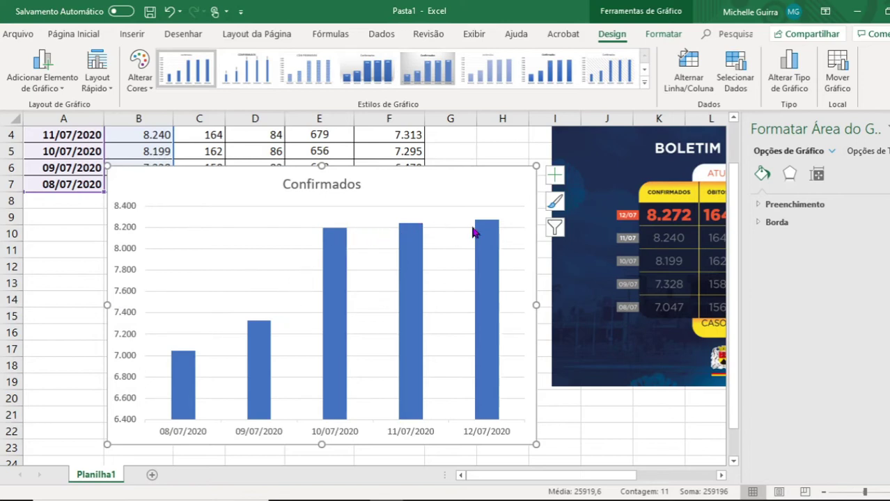
Try the chart styles on the Confirmados chart and apply the one with striped columns and data labels above them.
mouse_move(474, 234)
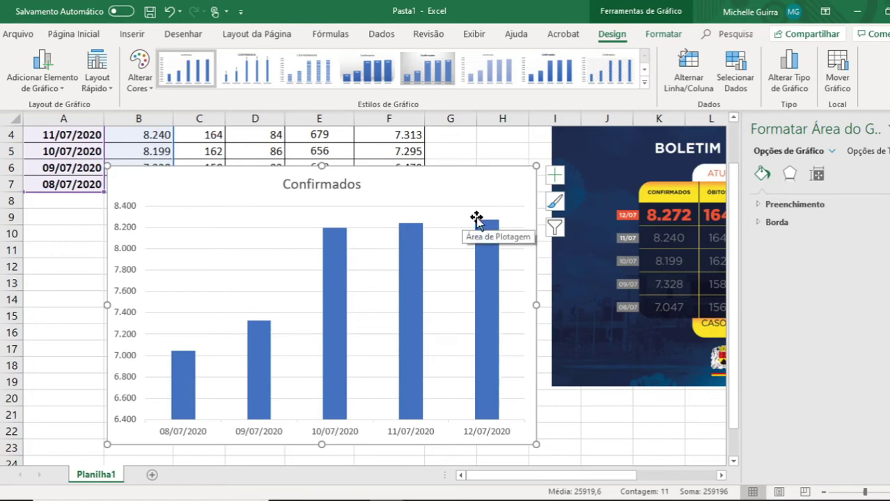
left_click(322, 75)
left_click(259, 85)
left_click(298, 81)
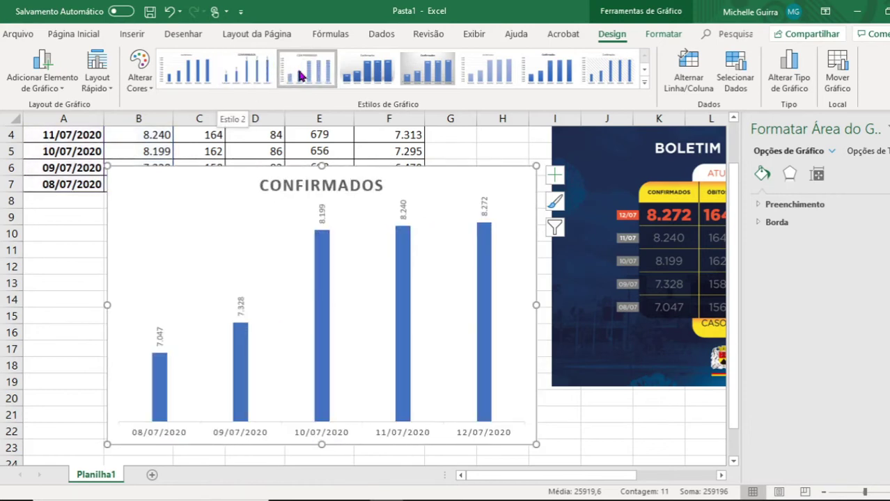
left_click(302, 77)
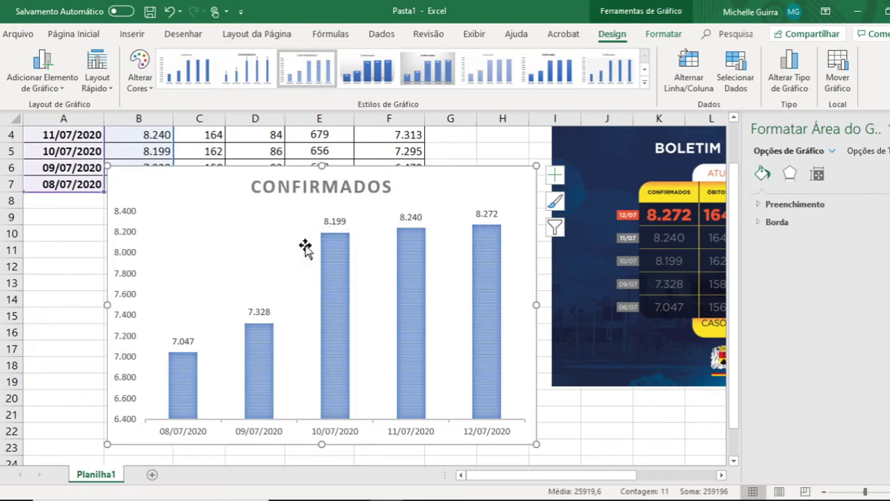
Apply the dark grey gradient chart style with light data labels above the columns to the Confirmados chart.
left_click(645, 85)
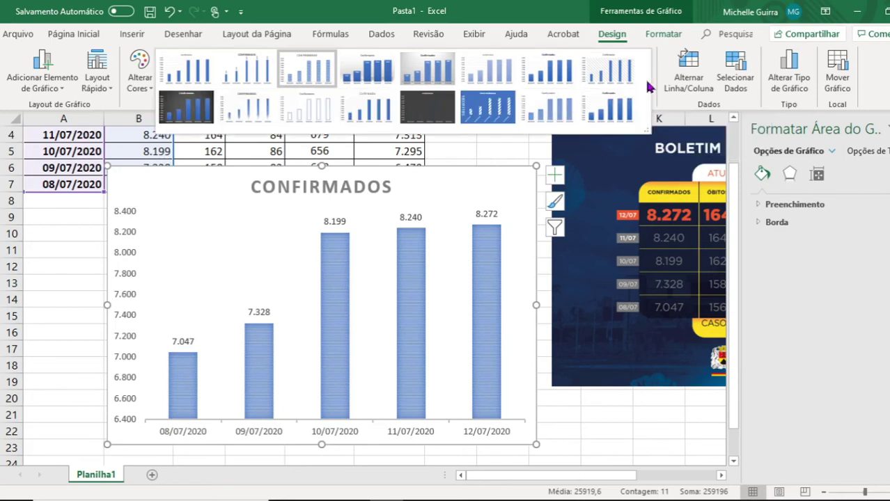
left_click(178, 120)
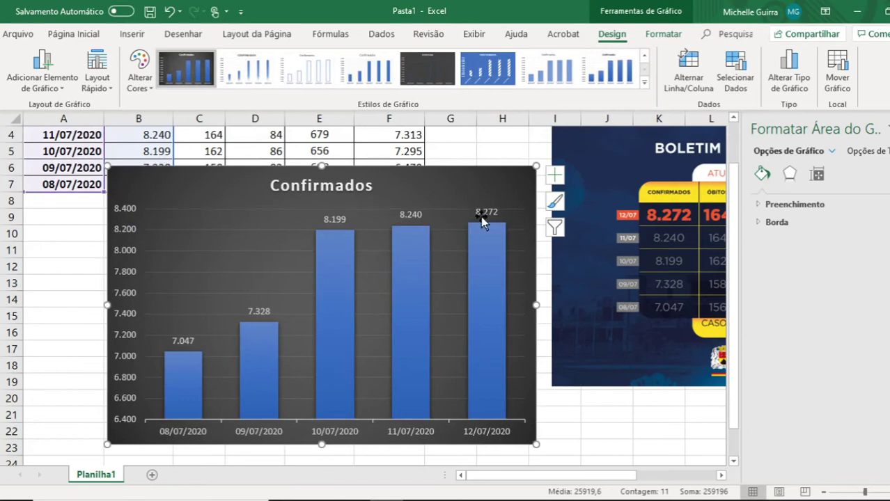
left_click(410, 217)
left_click(329, 288)
left_click(248, 271)
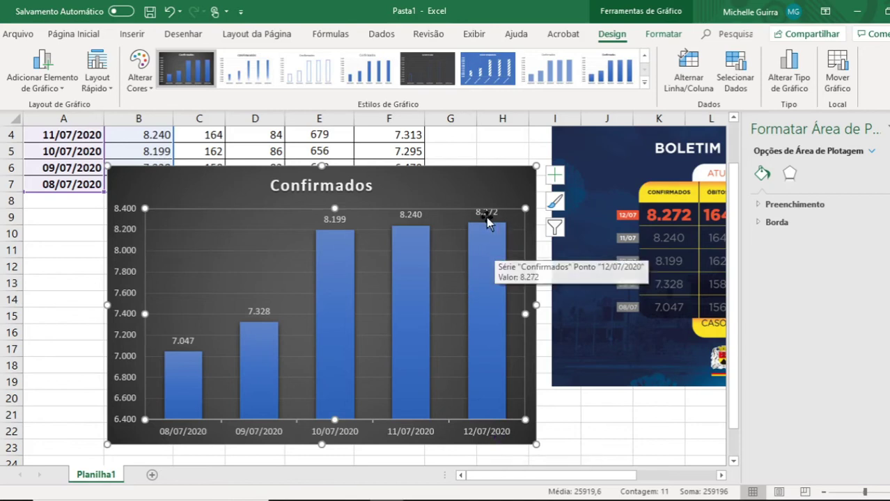
left_click(566, 426)
Delete the Confirmados column chart from the worksheet.
left_click(452, 209)
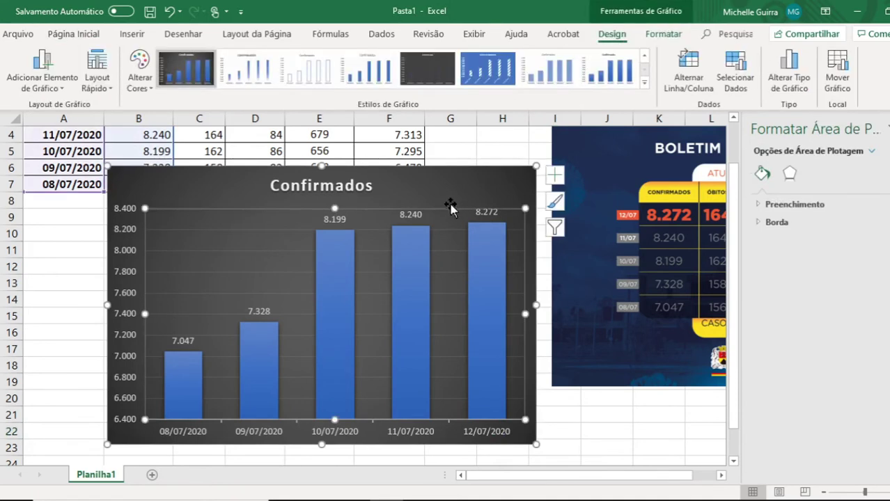
left_click(447, 179)
key("Delete")
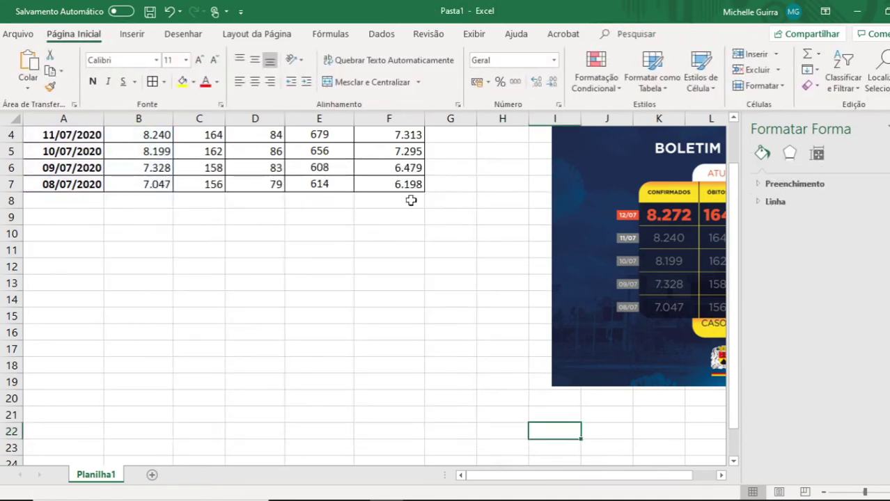
Insert the recommended clustered column chart (Coluna Agrupada) for the dates in A2:A7 and the Óbitos values in C2:C7.
scroll(334, 266, "up", 1)
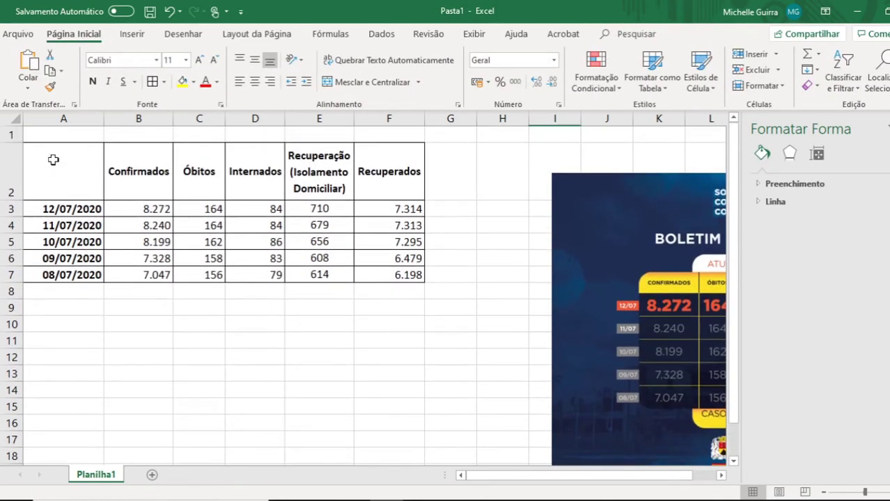
left_click_drag(58, 160, 59, 275)
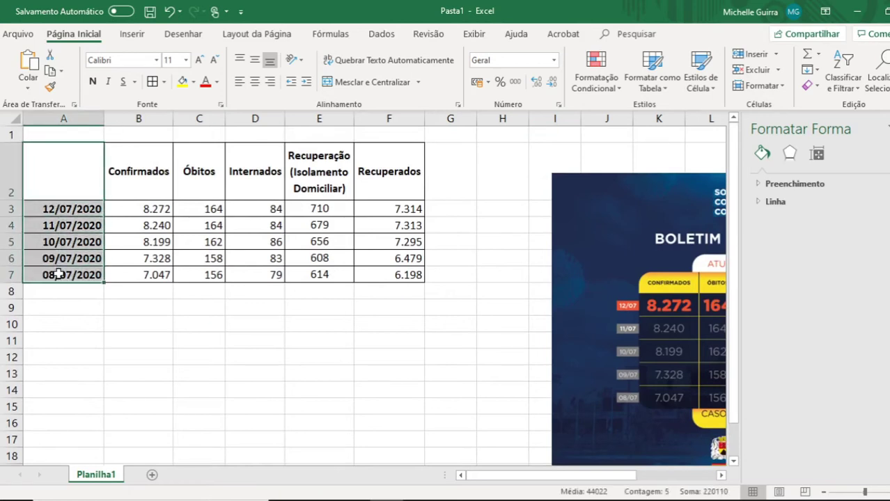
left_click(210, 163, "ctrl")
left_click_drag(214, 181, 215, 275)
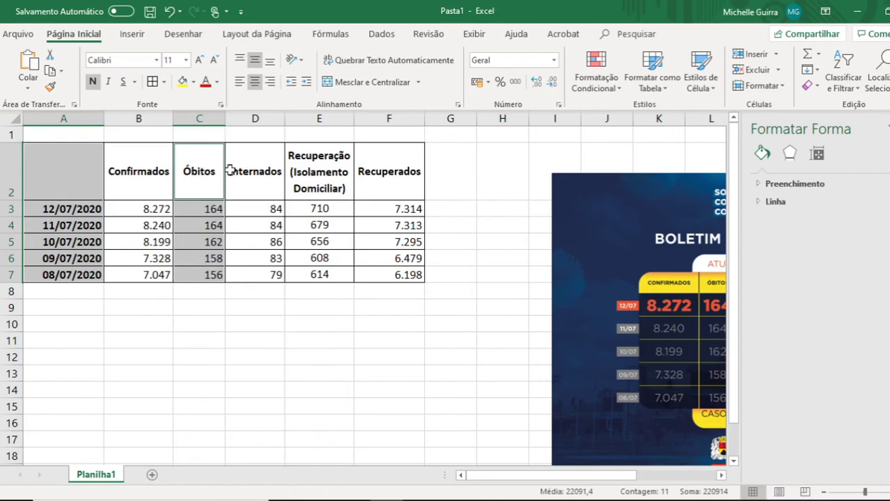
left_click(138, 33)
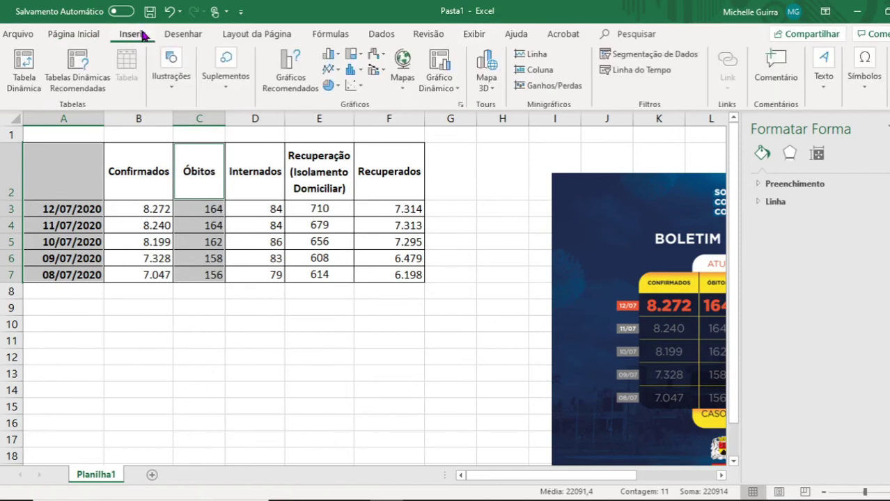
left_click(309, 82)
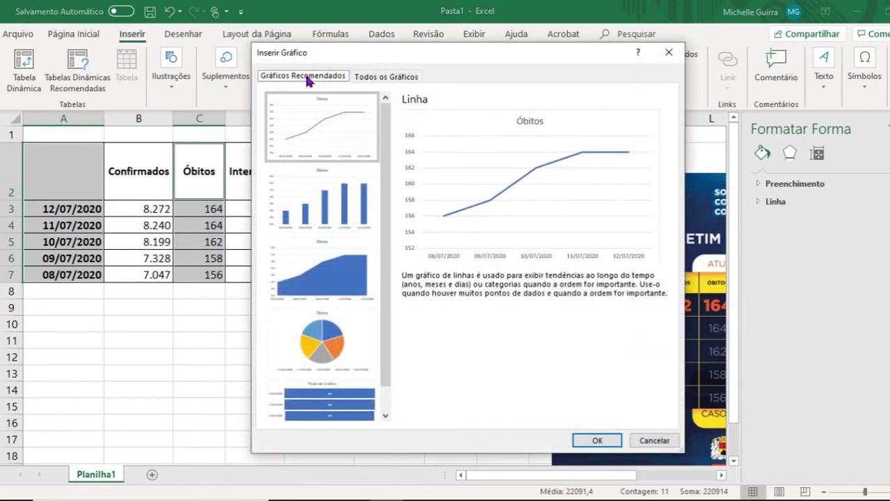
left_click(313, 211)
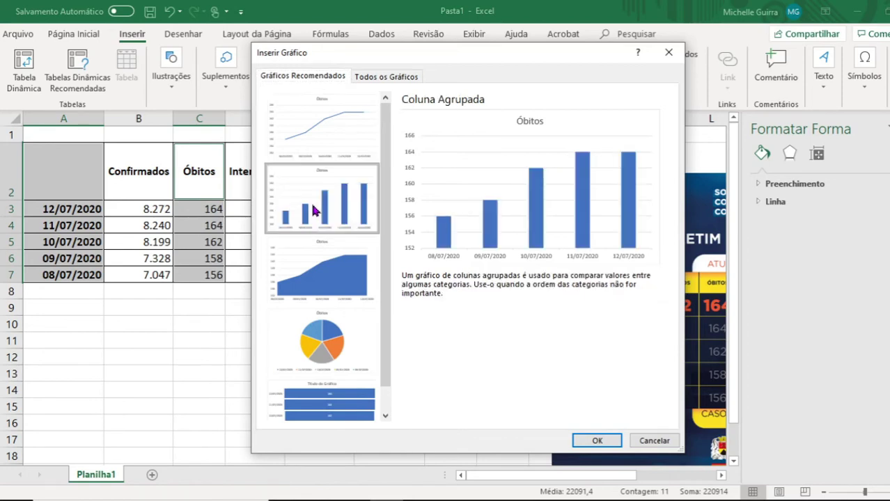
left_click(595, 440)
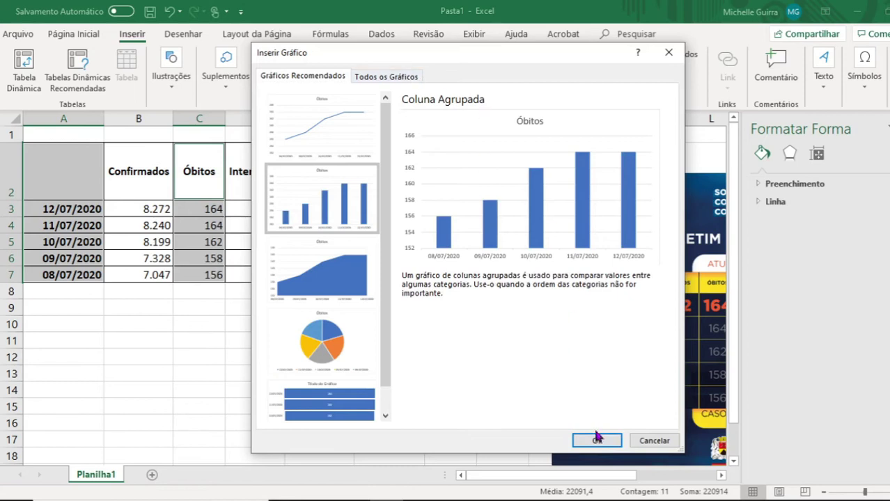
left_click(596, 441)
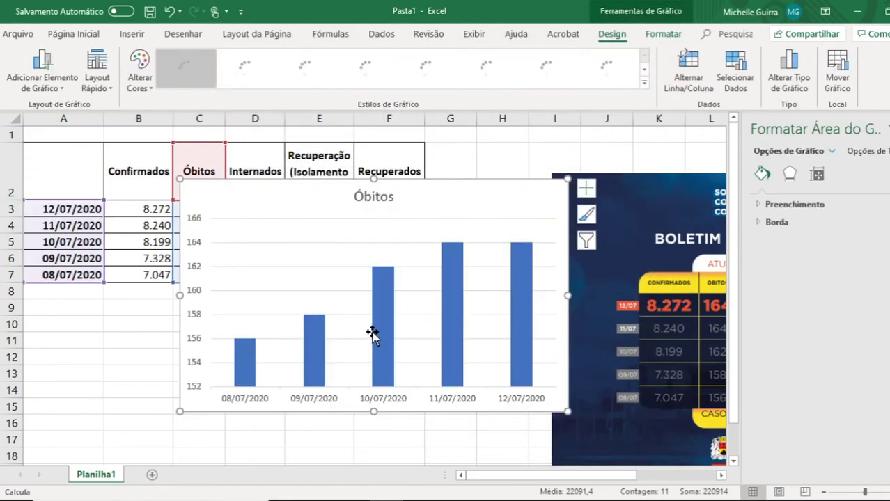
Move the Óbitos chart below the table to cover about rows 10 to 23 from column B to H.
left_click_drag(371, 210, 308, 346)
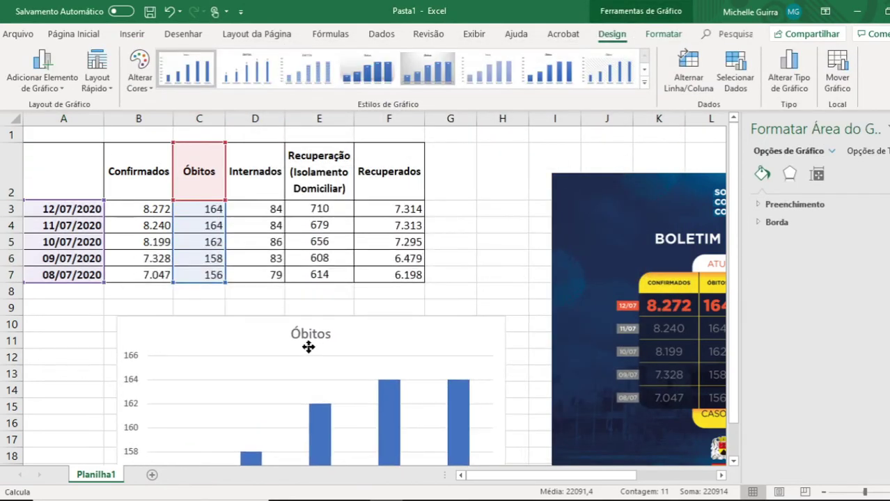
scroll(308, 350, "down", 3)
scroll(309, 352, "up", 1)
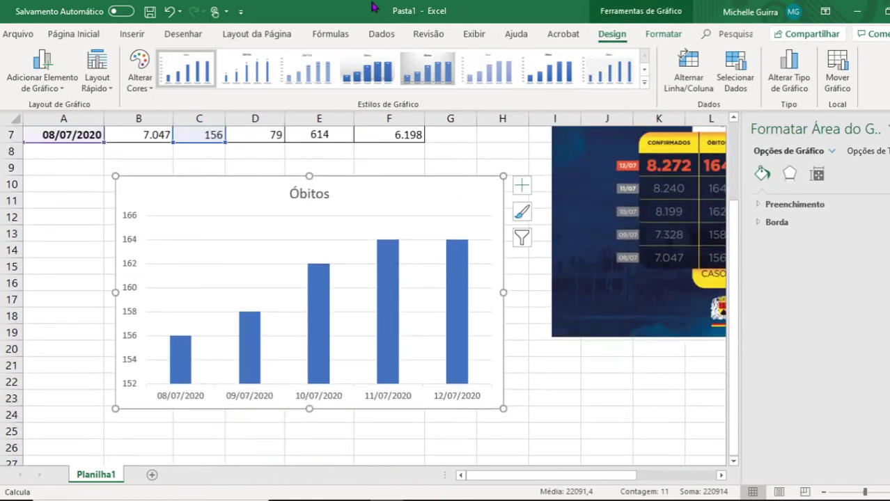
Try the chart styles on the Óbitos chart and apply the dark grey gradient one.
left_click(369, 75)
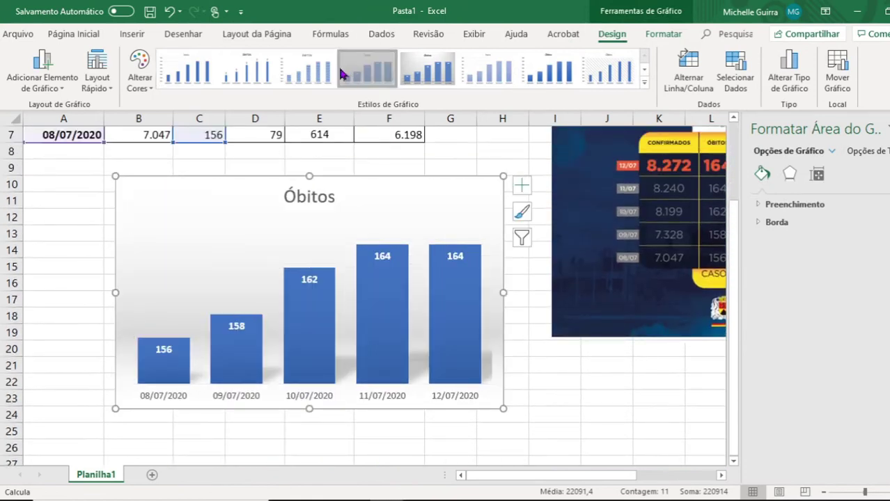
left_click(309, 73)
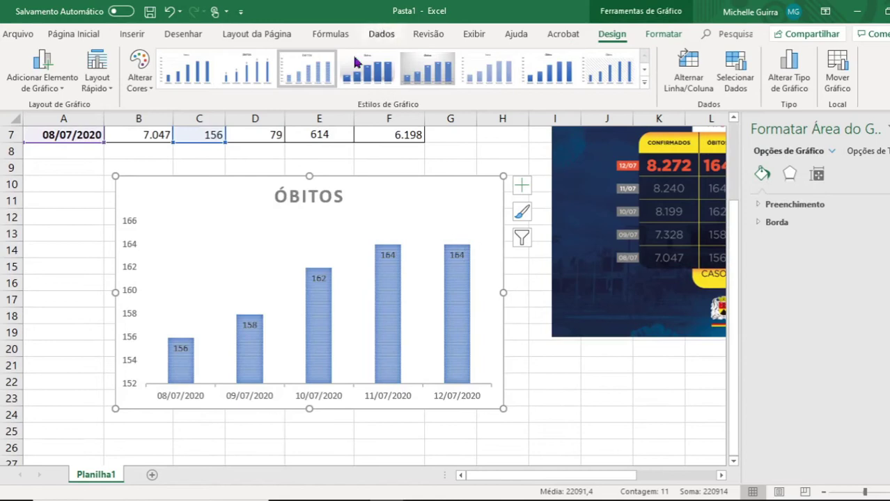
left_click(644, 82)
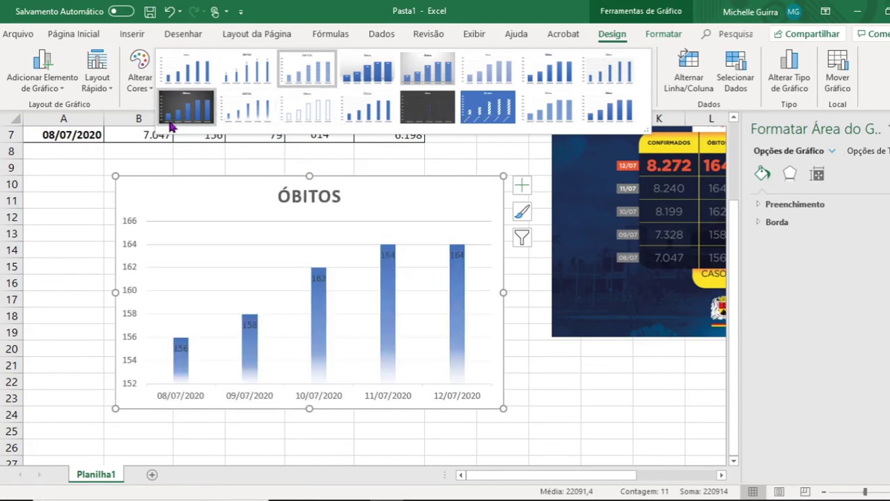
left_click(541, 383)
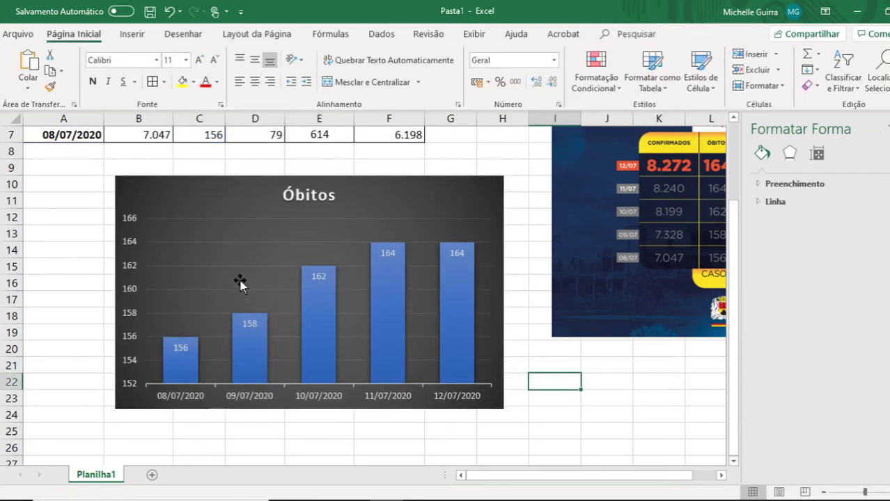
Examine the fill, border, effects, size and properties formatting options for the Óbitos chart.
mouse_move(173, 368)
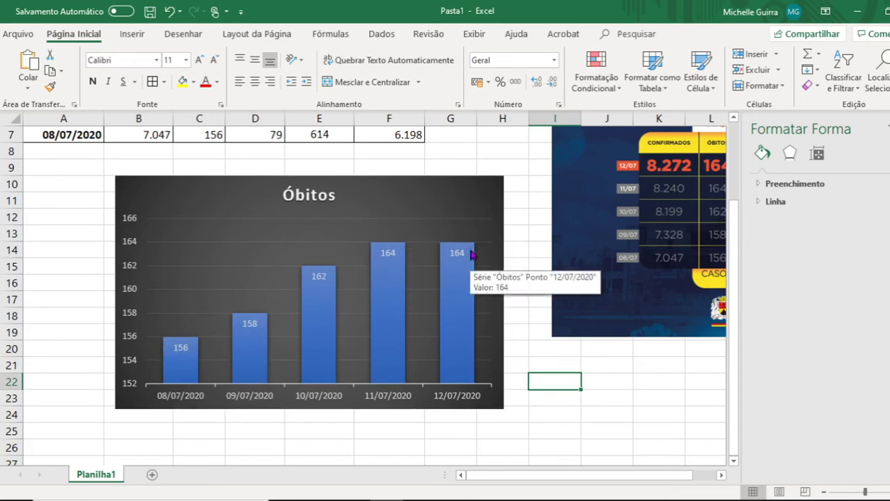
left_click(789, 203)
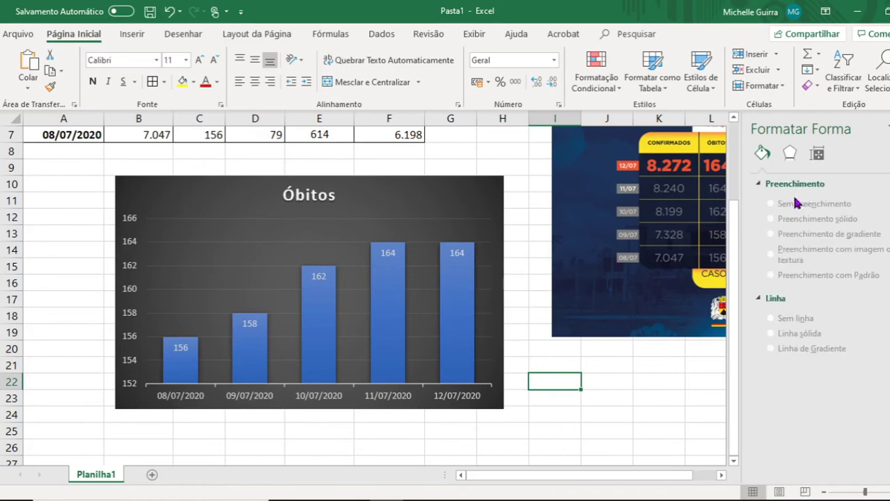
left_click(789, 153)
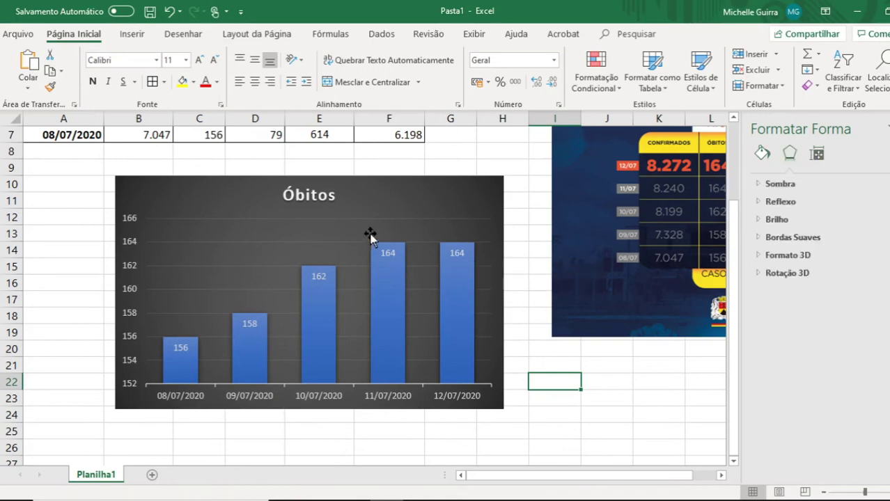
left_click(390, 209)
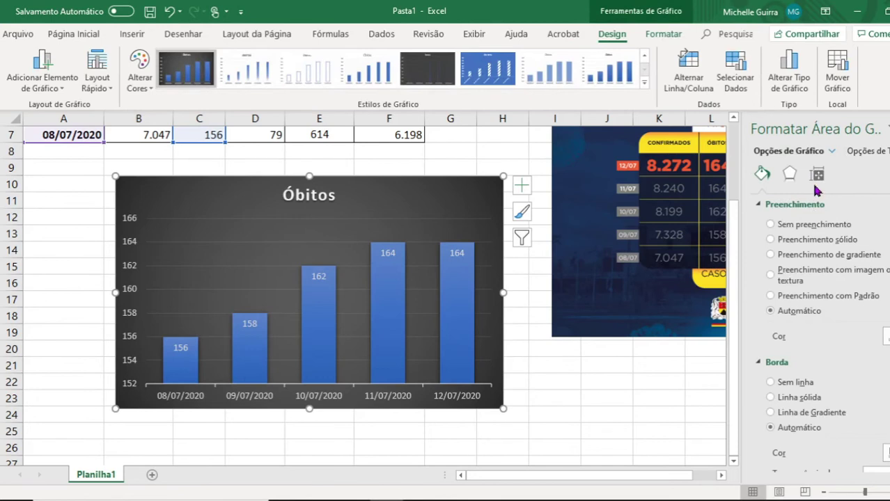
left_click(816, 174)
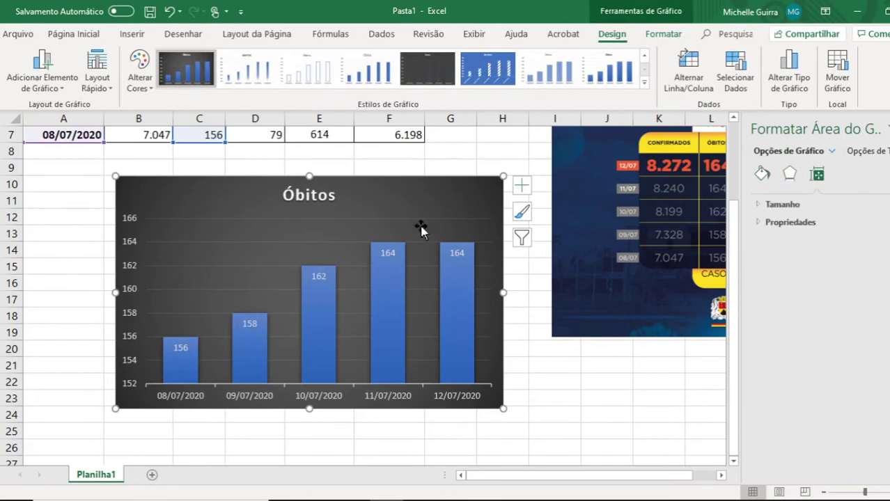
mouse_move(446, 280)
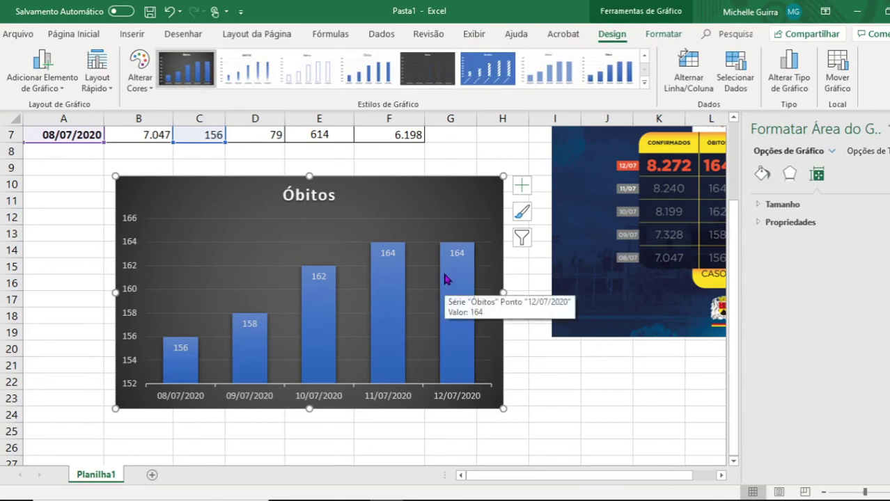
Change the Óbitos chart's type from columns to a line chart with markers.
left_click(790, 83)
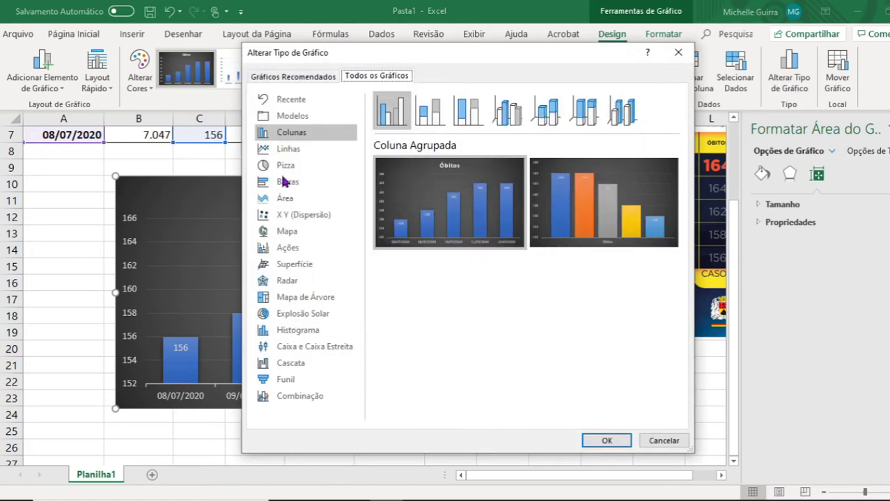
left_click(294, 118)
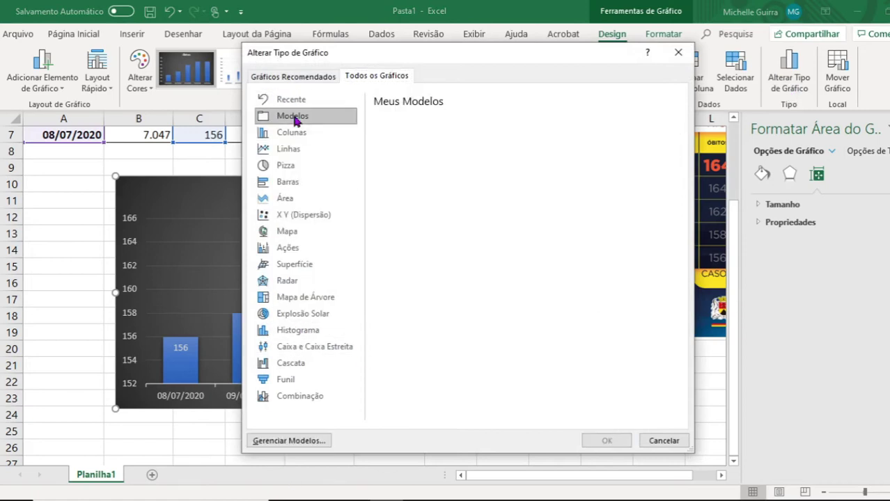
left_click(294, 149)
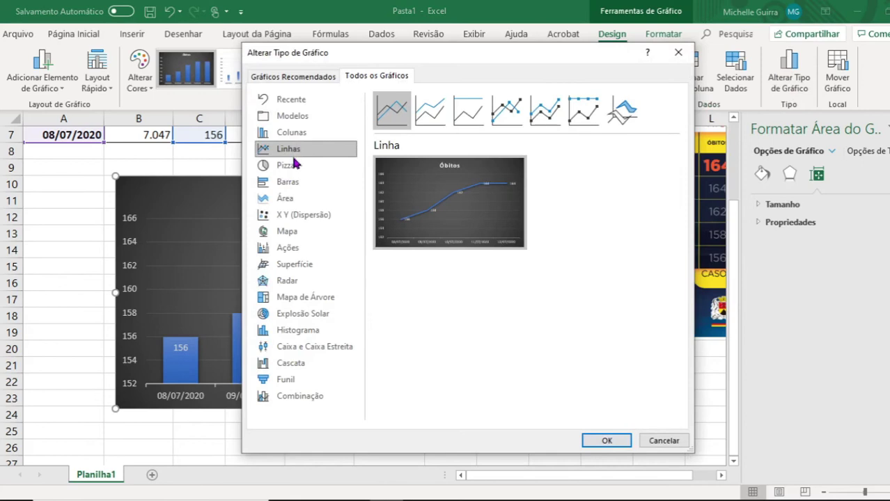
mouse_move(470, 177)
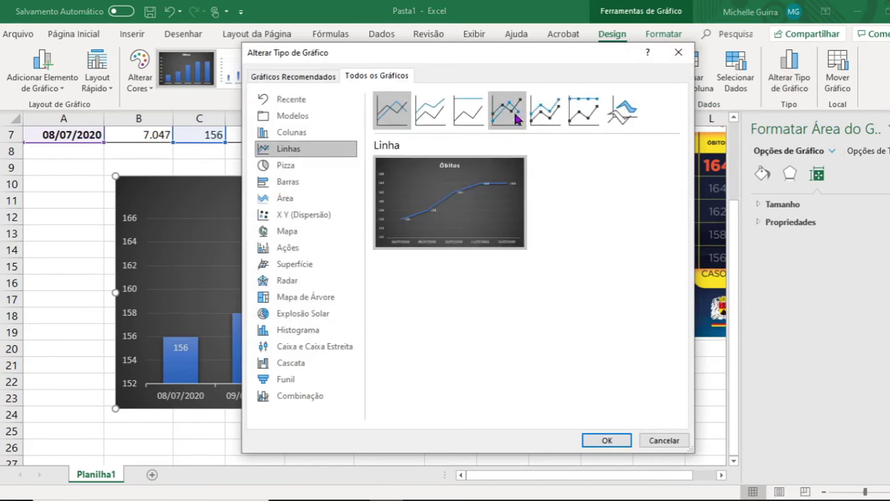
left_click(515, 117)
mouse_move(504, 207)
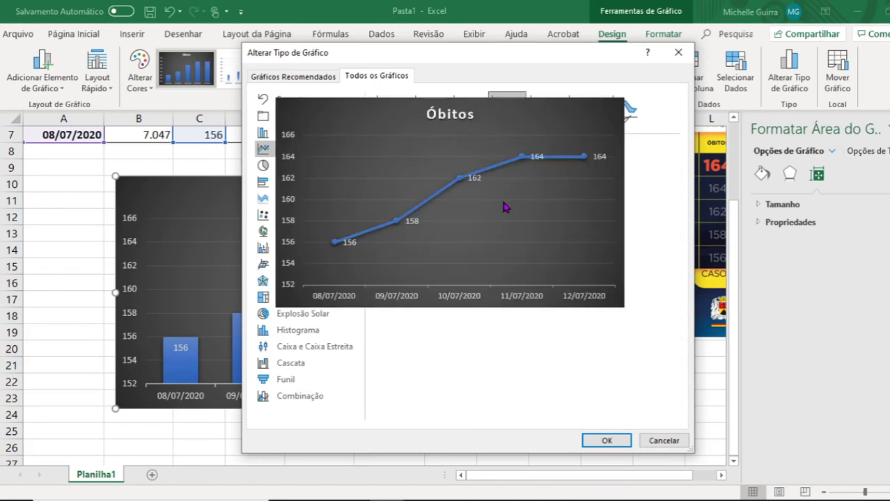
left_click(600, 436)
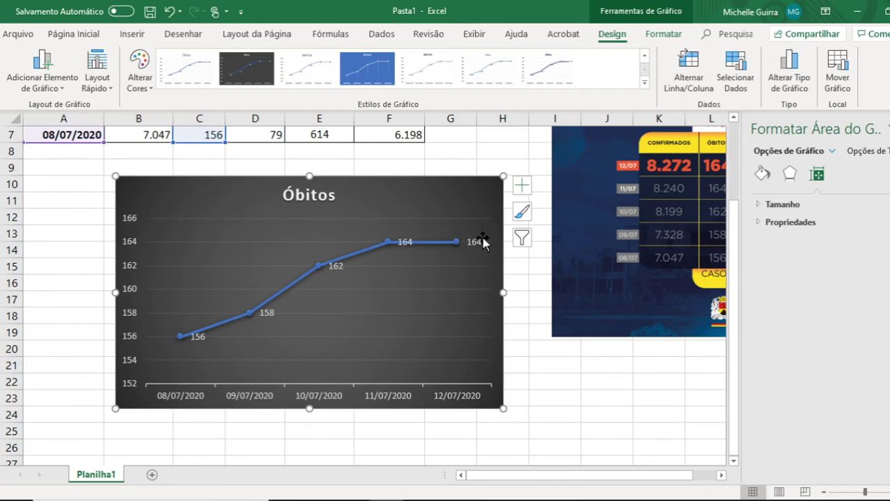
Apply the white chart style with a thick shadowed line and a bold title to the Óbitos line chart.
left_click(479, 77)
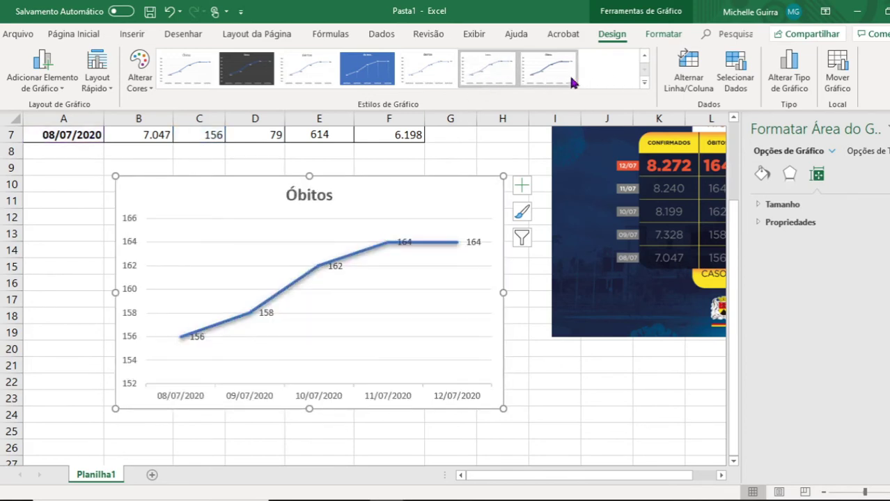
left_click(644, 82)
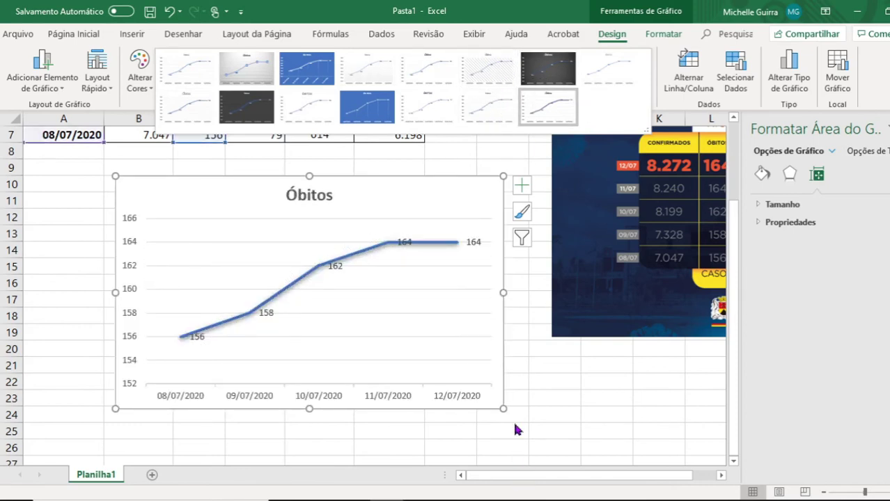
left_click(514, 391)
left_click(384, 245)
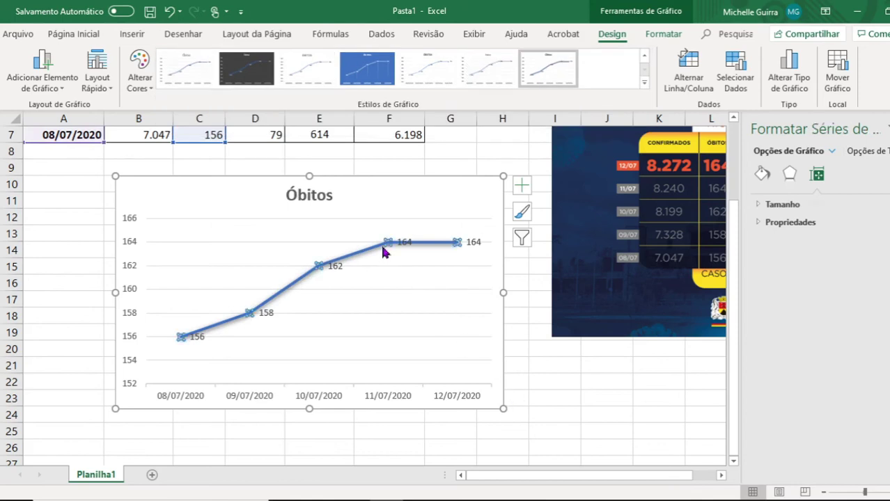
left_click(392, 277)
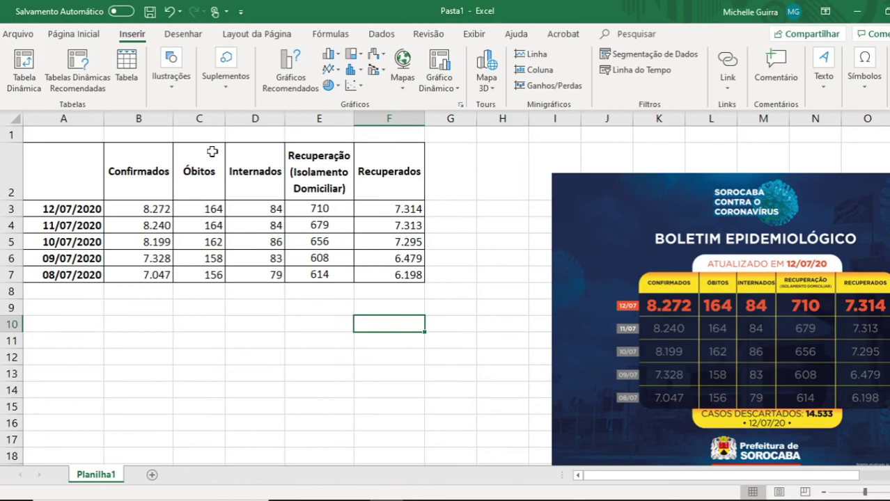
left_click_drag(151, 177, 151, 209)
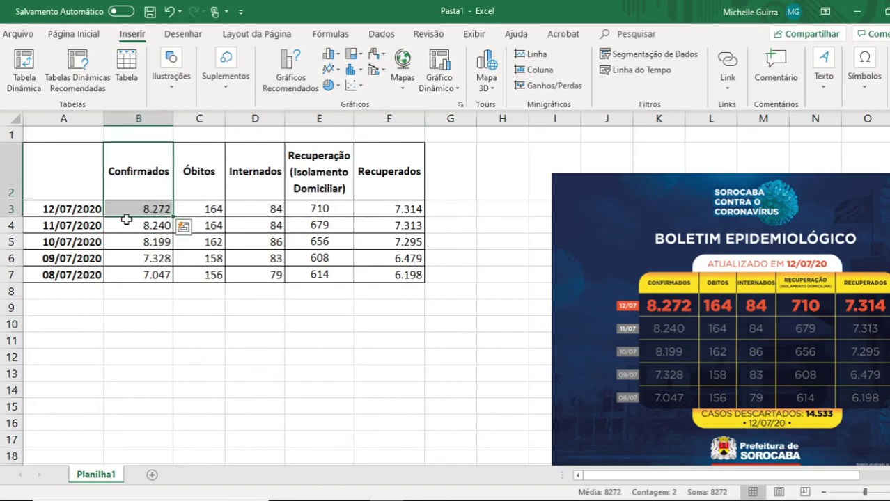
left_click(213, 169)
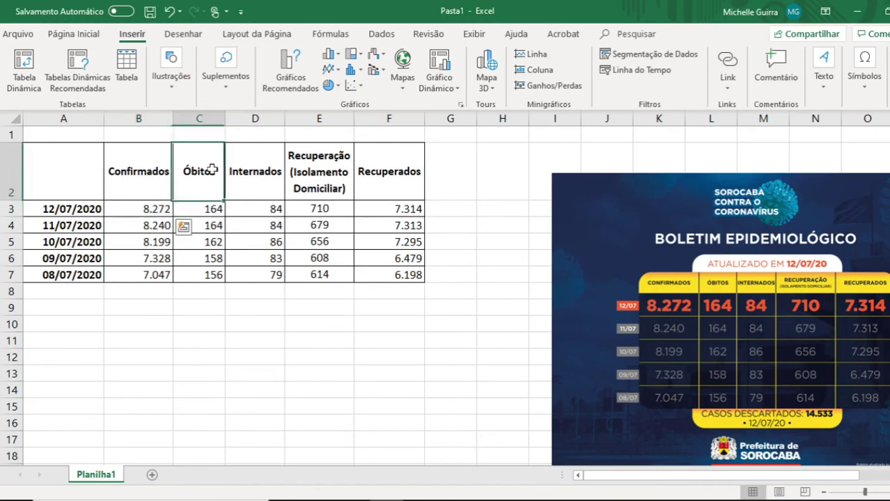
left_click_drag(239, 188, 256, 207)
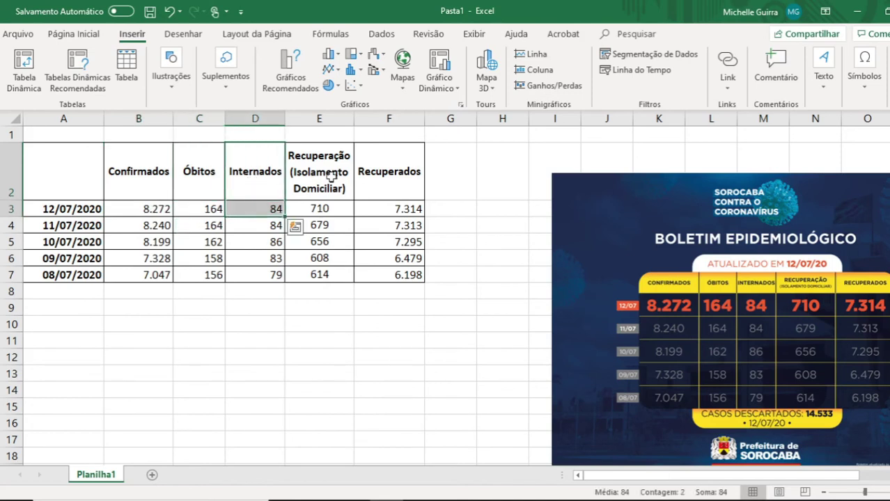
left_click(333, 176)
left_click(398, 174)
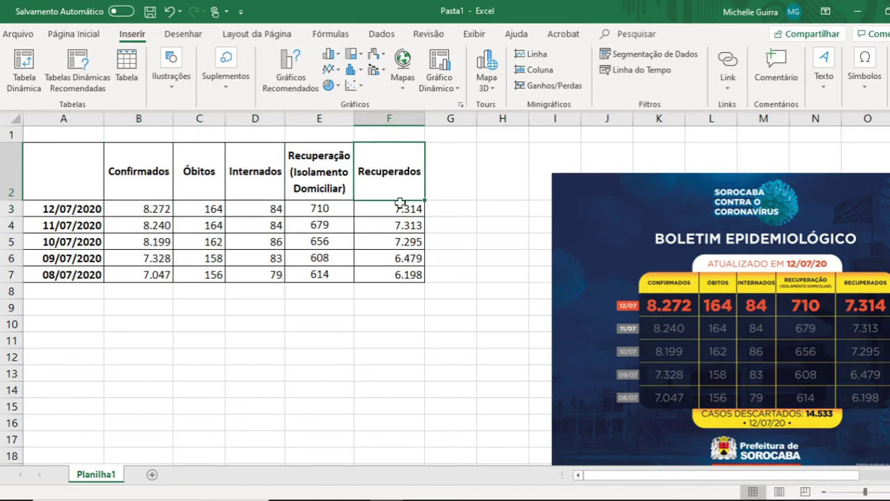
Sum the 12/07/2020 deaths, hospitalised, home-isolation and recovered figures in G3 with =soma(C3:F3) and compare the result with B3.
left_click(449, 210)
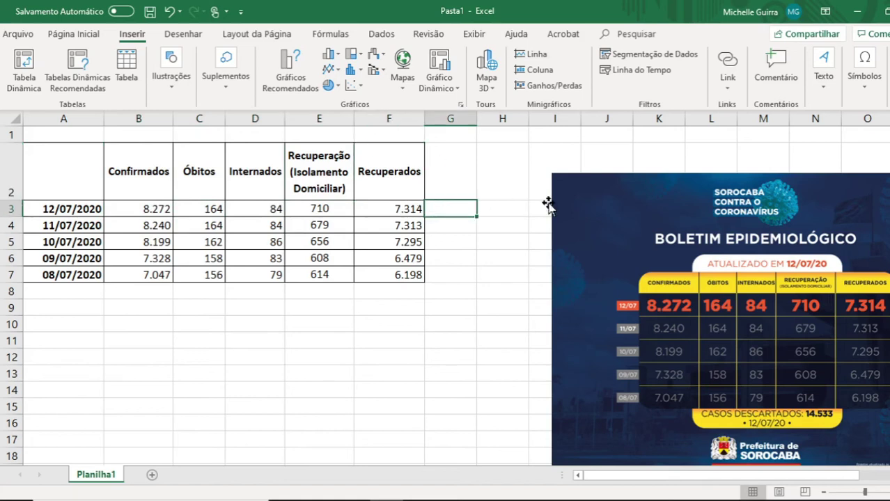
type("=soma")
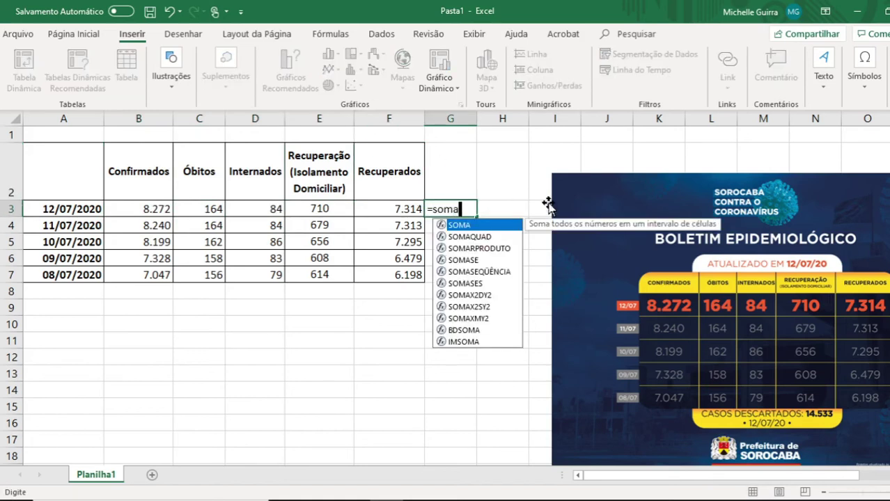
type("(")
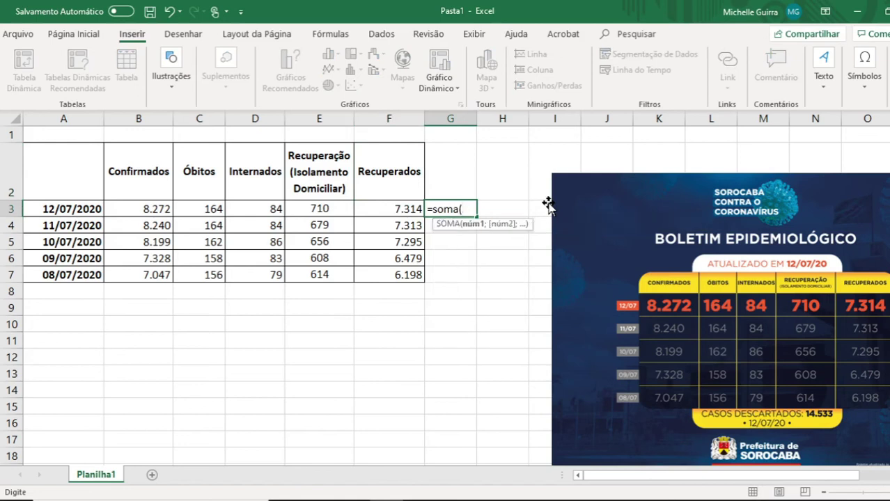
left_click_drag(202, 209, 421, 208)
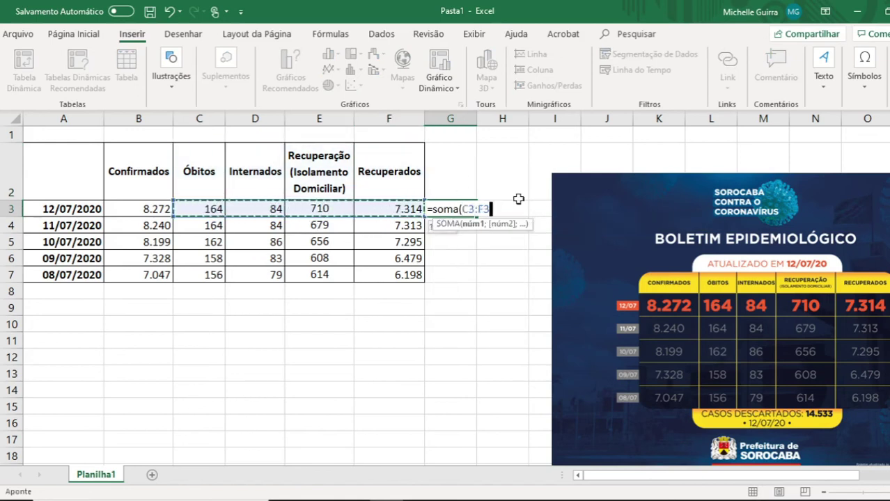
type(")")
key("Return")
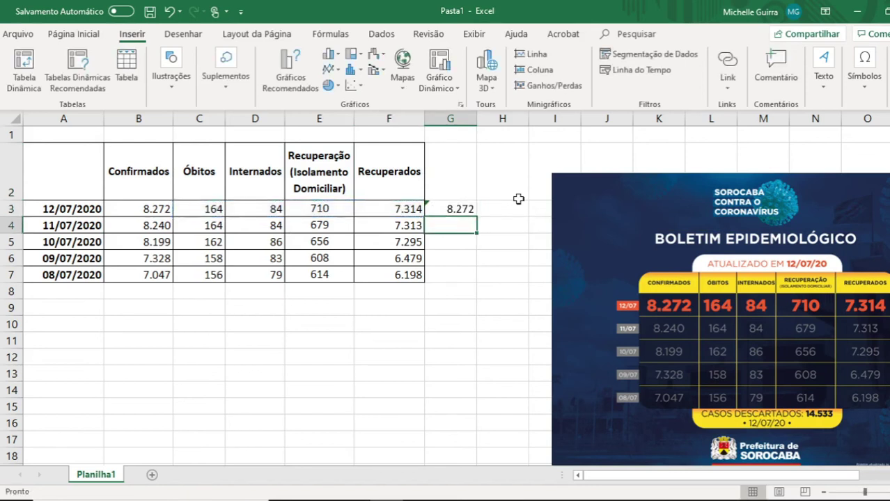
left_click(122, 209)
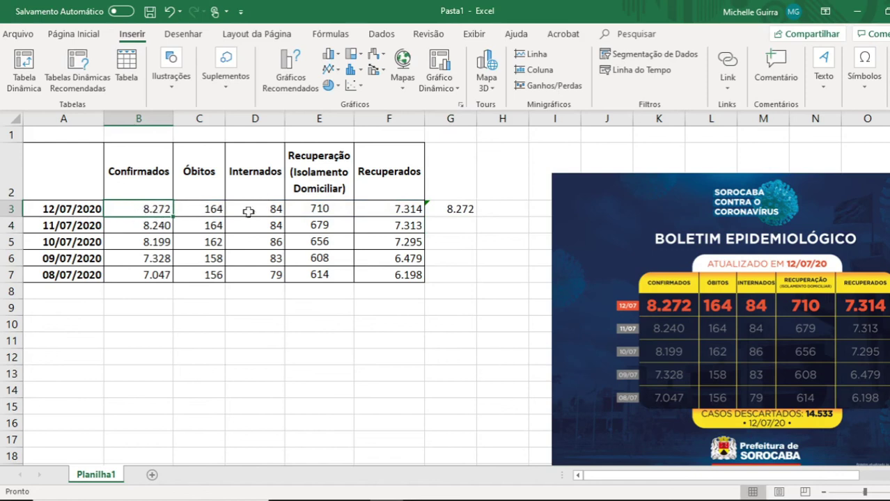
Delete the check sum from G3.
left_click(470, 209)
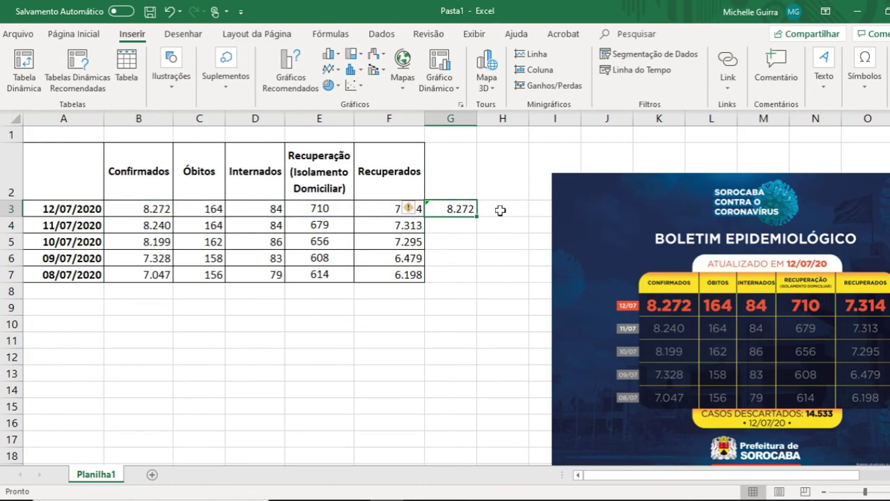
key("Delete")
left_click(471, 258)
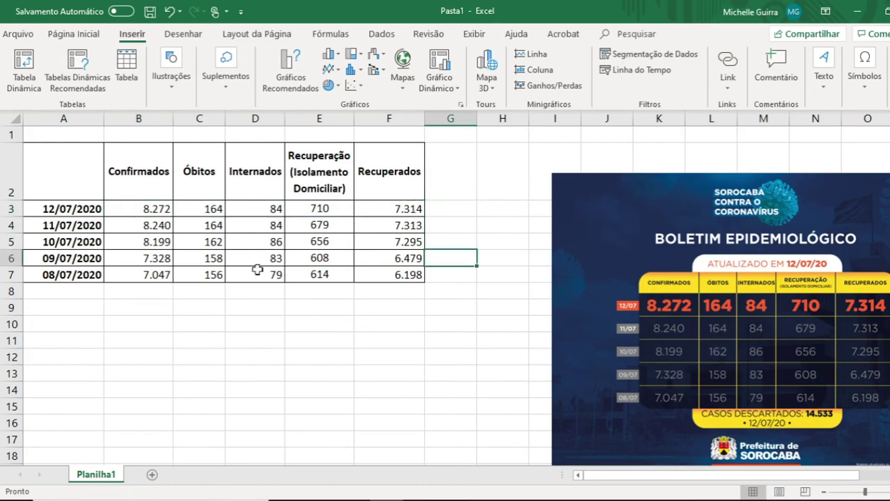
Insert a recommended pie chart from C2:F3 for the 12/07/2020 figures and place it below the table.
left_click_drag(194, 171, 405, 208)
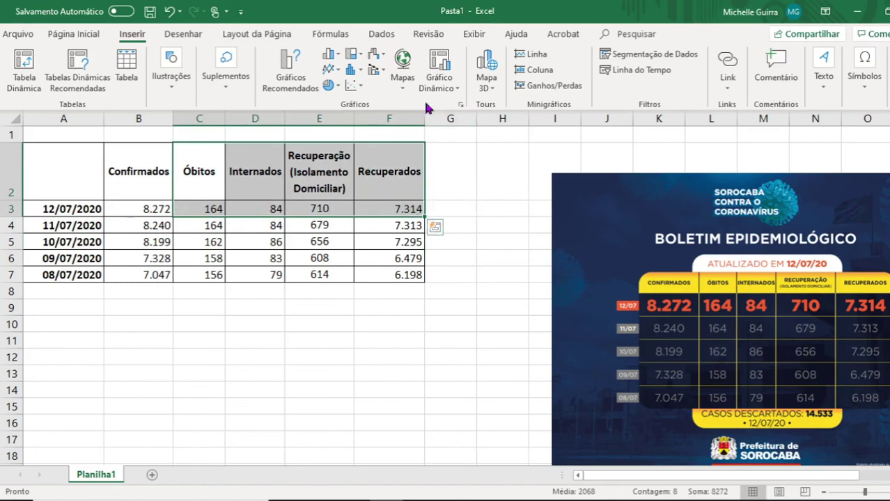
left_click(311, 80)
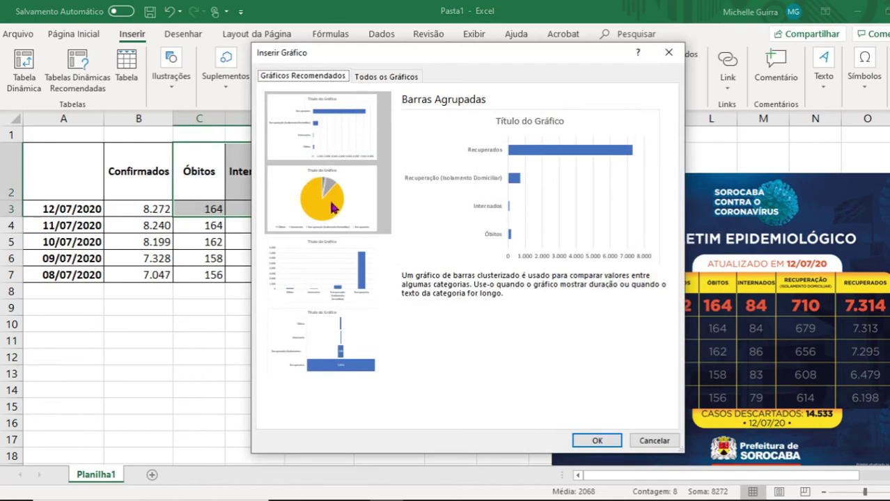
left_click(355, 210)
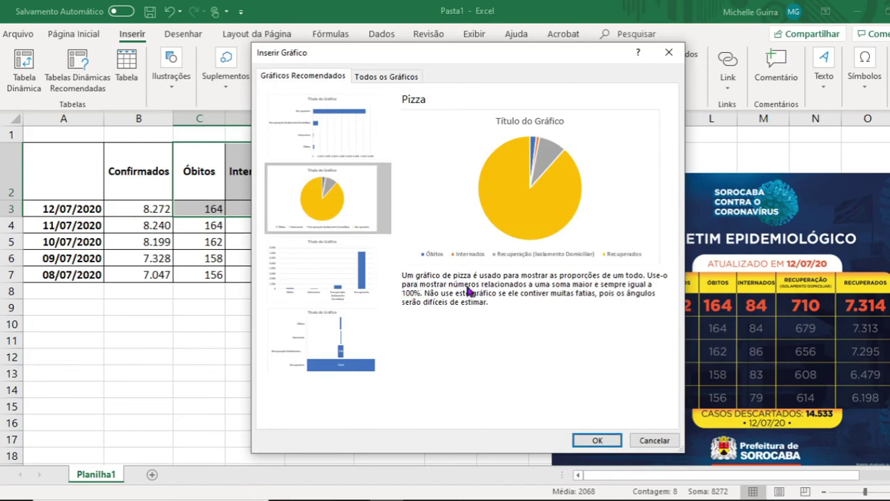
key("Up")
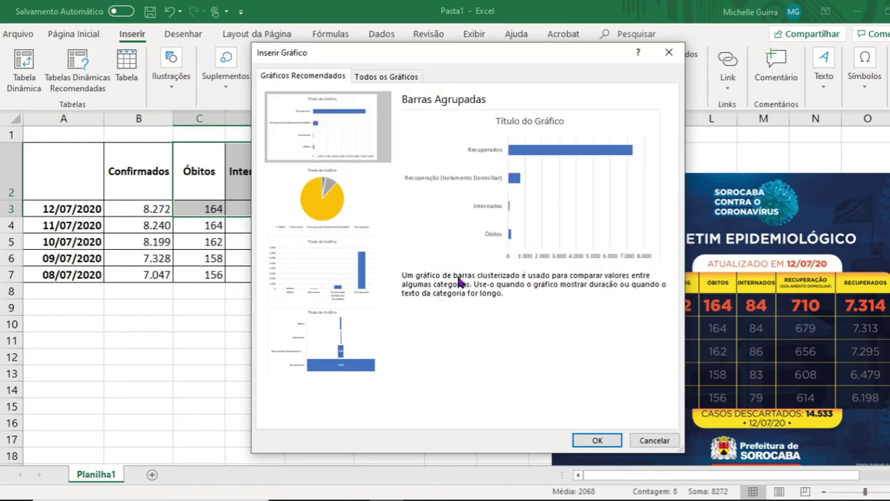
left_click(340, 344)
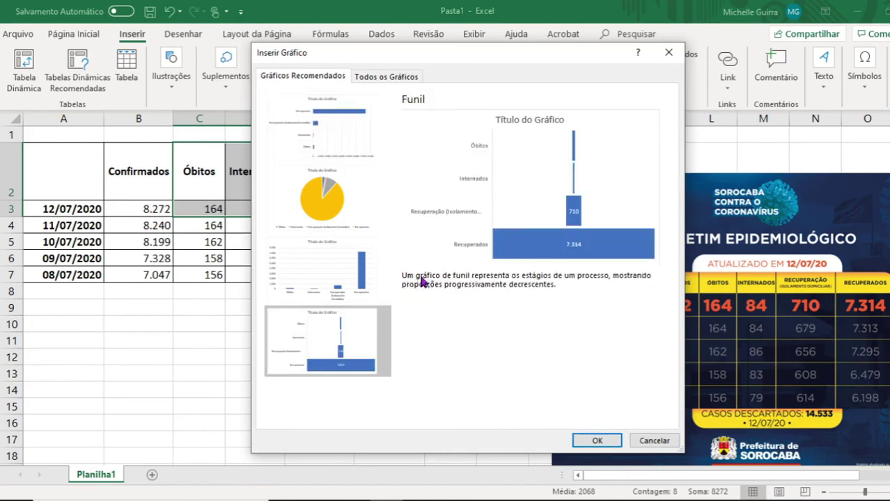
left_click(325, 198)
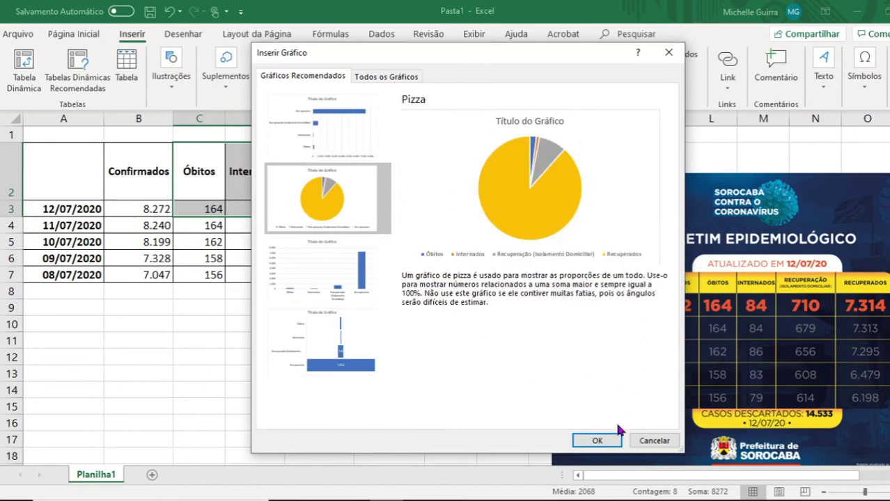
left_click(597, 442)
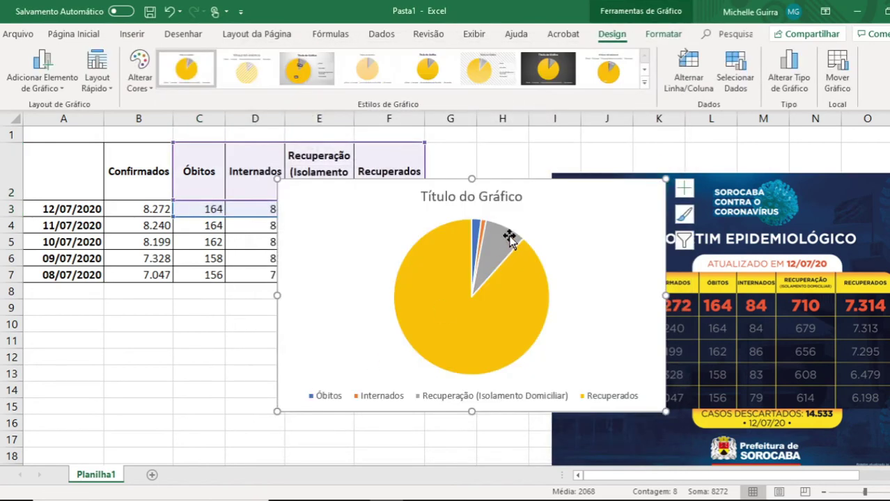
left_click_drag(557, 240, 411, 353)
scroll(411, 353, "down", 1)
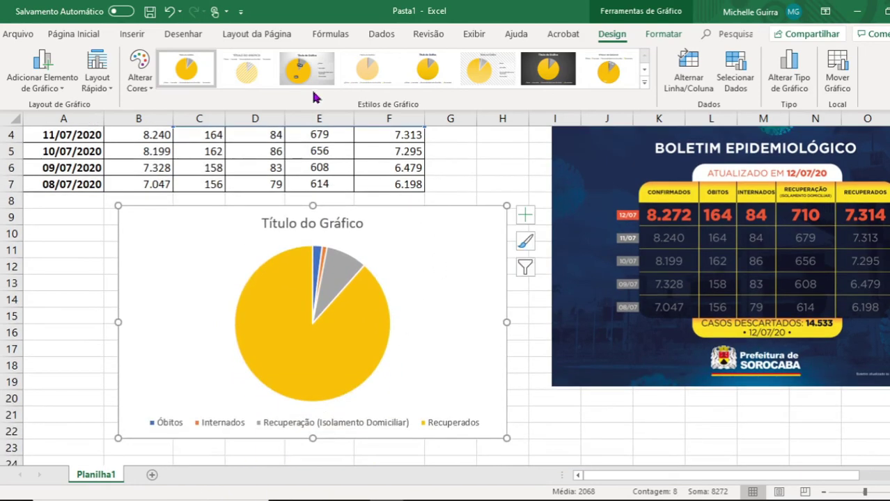
Preview the pie chart styles and examine the formatting options for its title, series, slice and chart area.
left_click(645, 84)
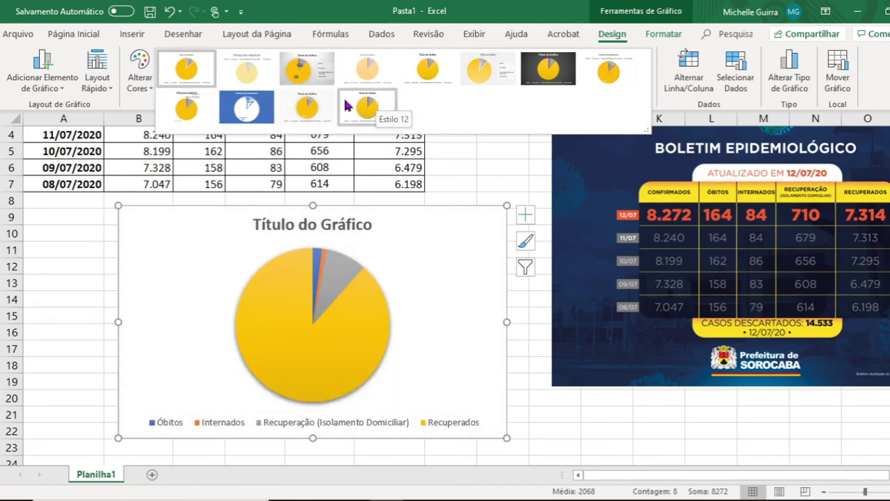
left_click(181, 72)
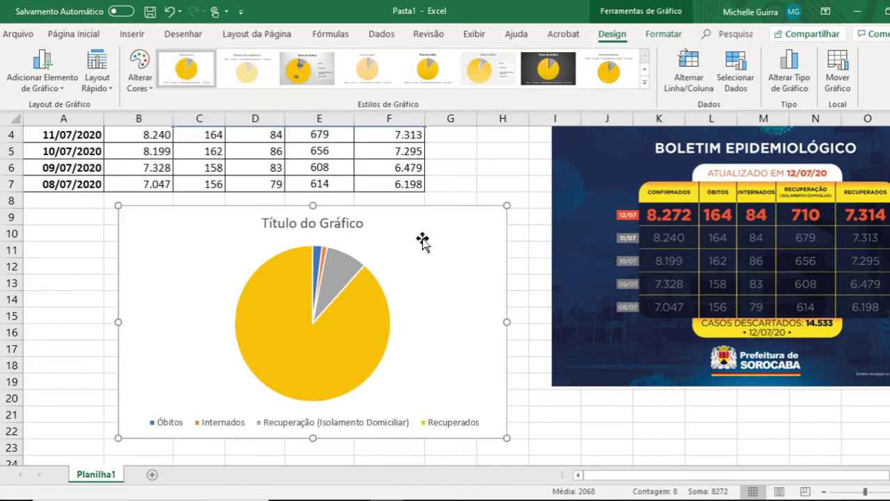
double_click(361, 226)
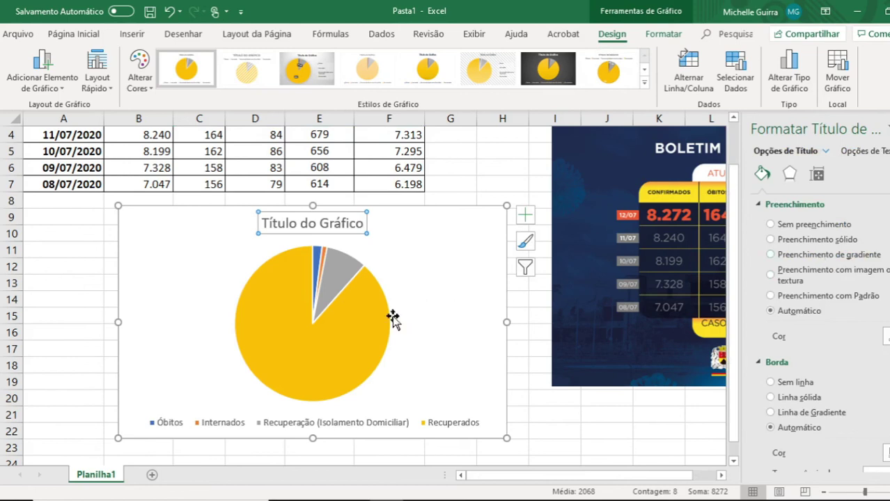
left_click(349, 310)
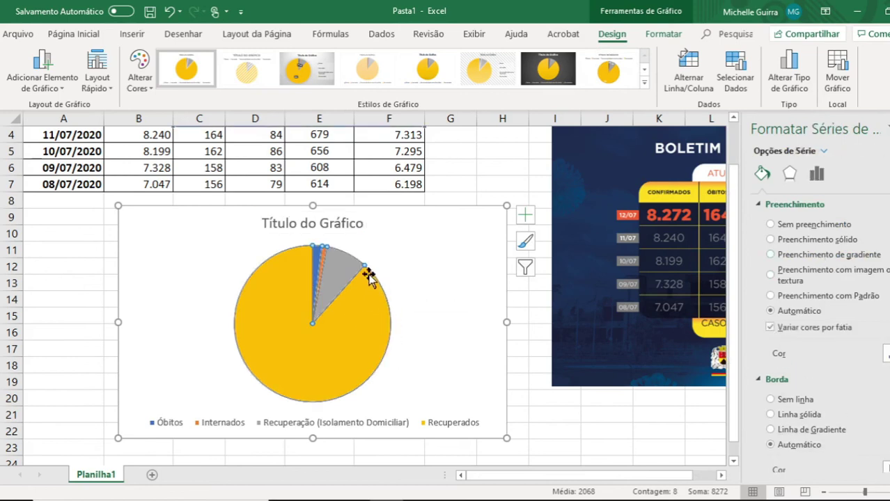
left_click(601, 340)
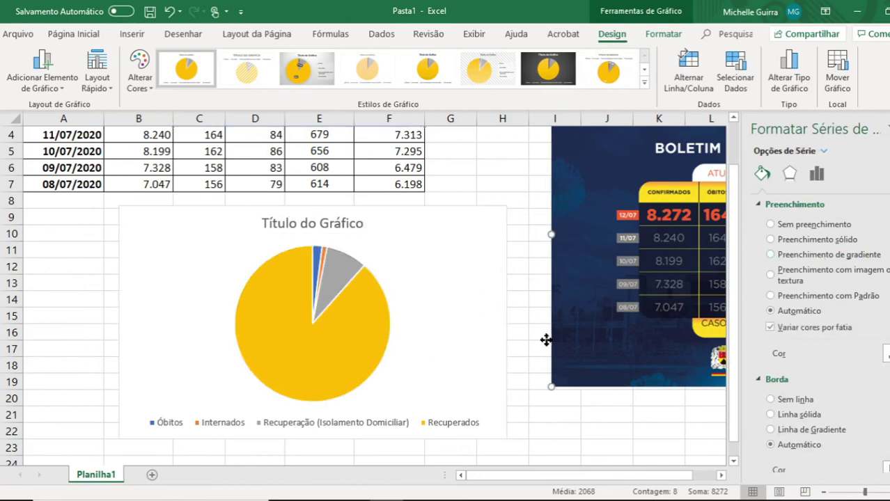
double_click(371, 324)
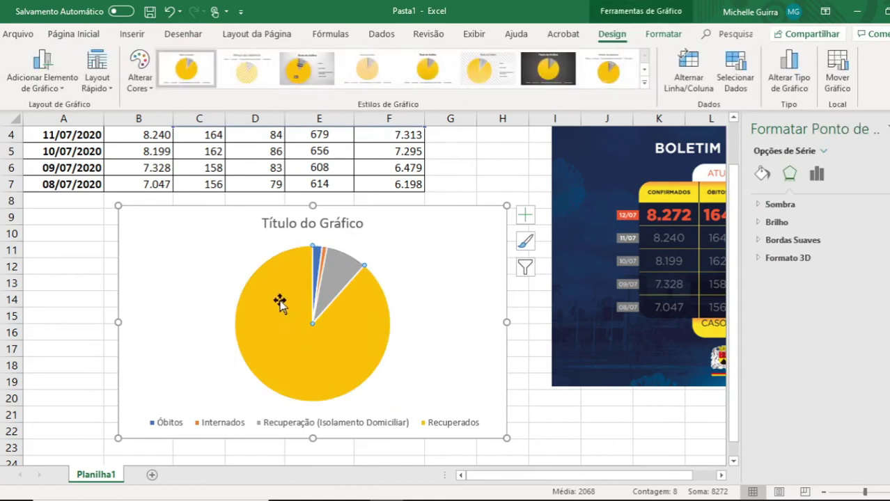
left_click(223, 258)
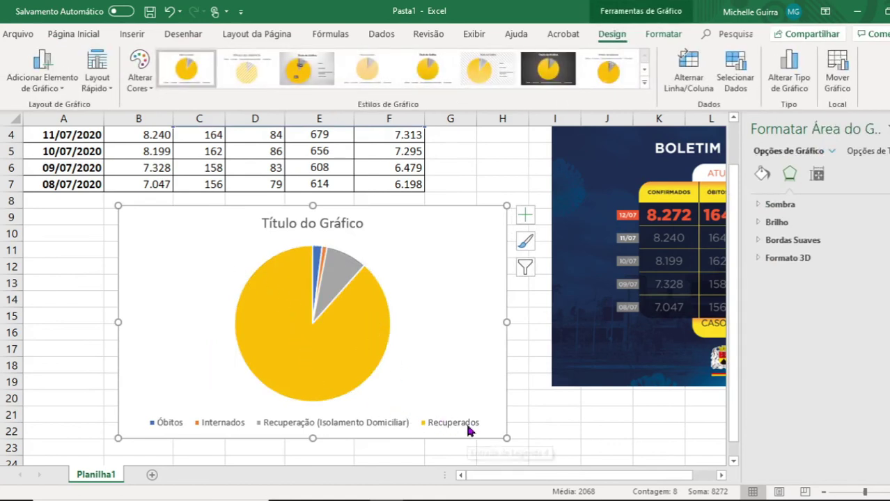
left_click(330, 352)
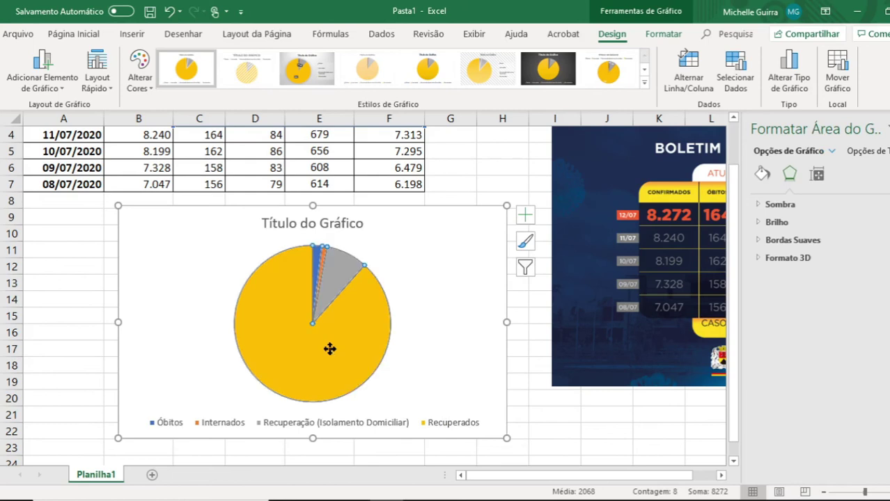
left_click(446, 268)
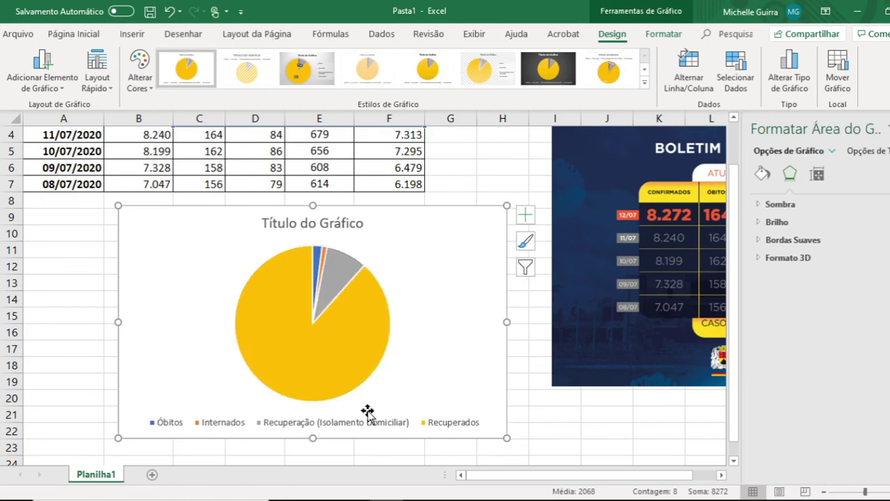
Enlarge the pie chart so that it extends across to about the start of column K and farther down the sheet.
mouse_move(502, 436)
left_mouse_down()
mouse_move(508, 439)
mouse_move(482, 376)
mouse_move(476, 430)
mouse_move(506, 454)
left_mouse_up()
scroll(503, 429, "down", 3)
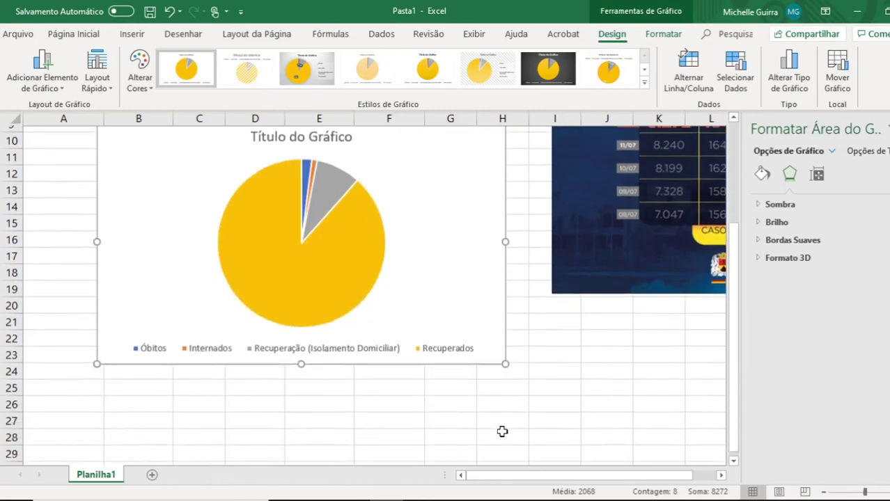
left_click_drag(506, 307, 649, 449)
scroll(649, 449, "up", 2)
scroll(648, 449, "down", 1)
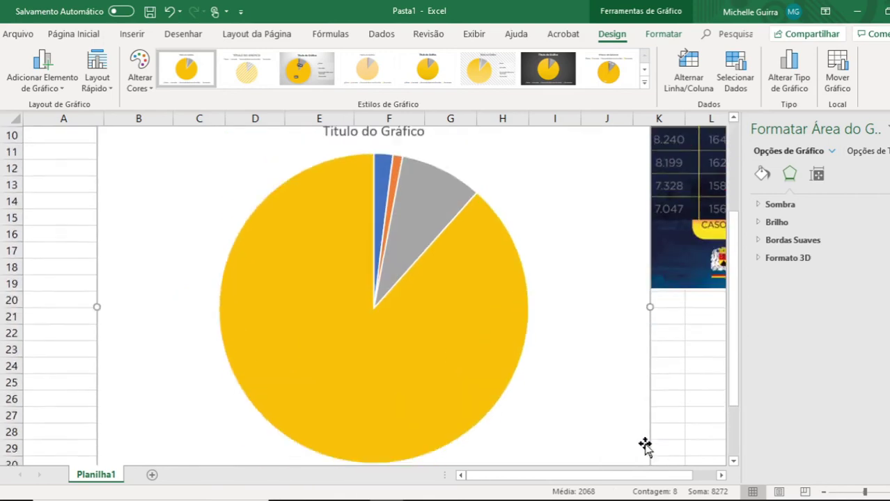
Apply the light chart style with a bold title, shadowed pie and percentage labels, and widen the chart into column A.
left_click(644, 83)
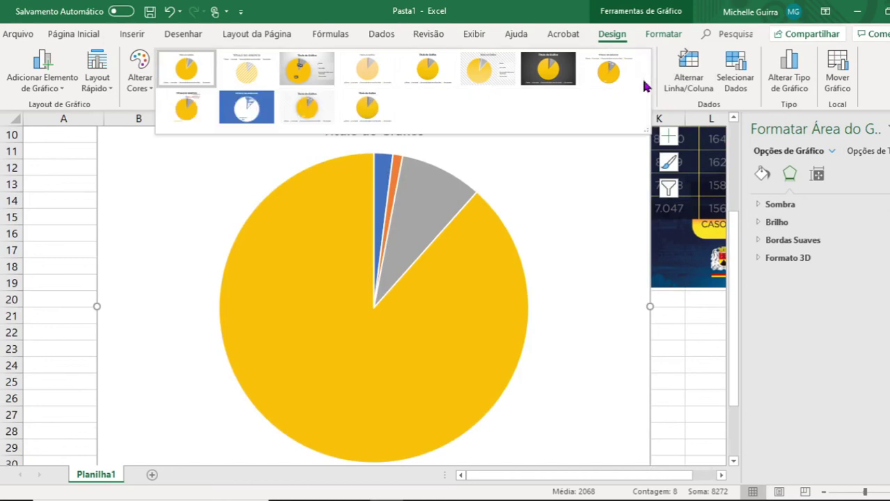
left_click(309, 110)
scroll(418, 223, "up", 1)
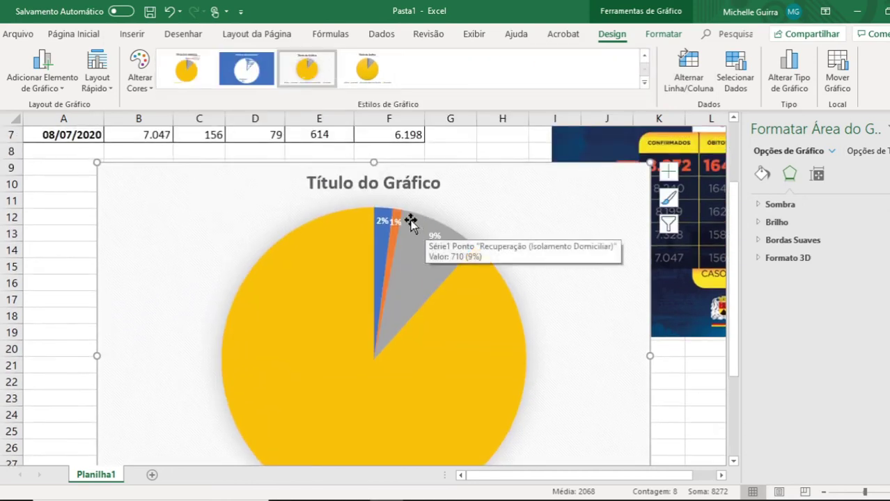
left_click_drag(103, 165, 38, 155)
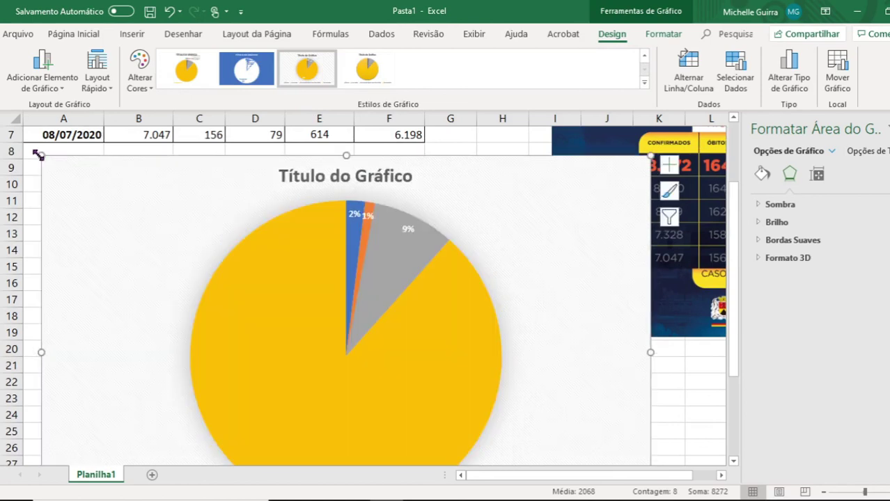
Move the 1% label down toward the middle of its slice and widen the pie chart to near the end of column K.
left_click(367, 220)
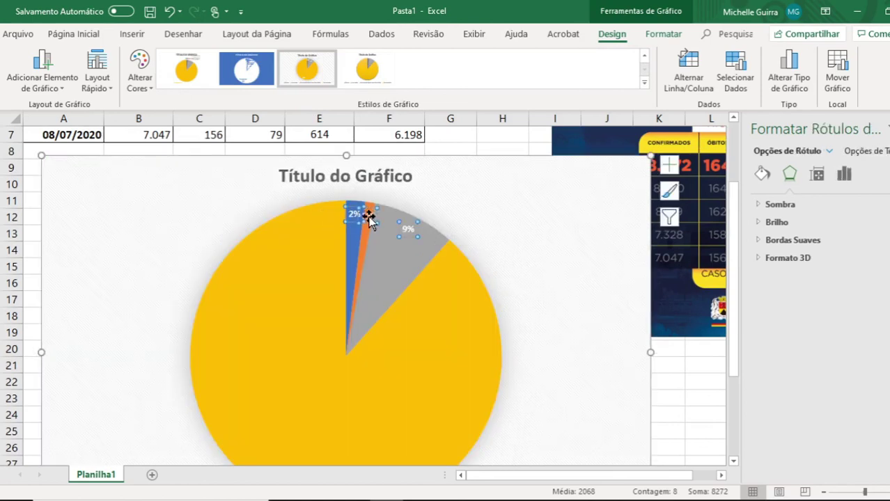
left_click(364, 217)
left_click_drag(364, 218, 361, 260)
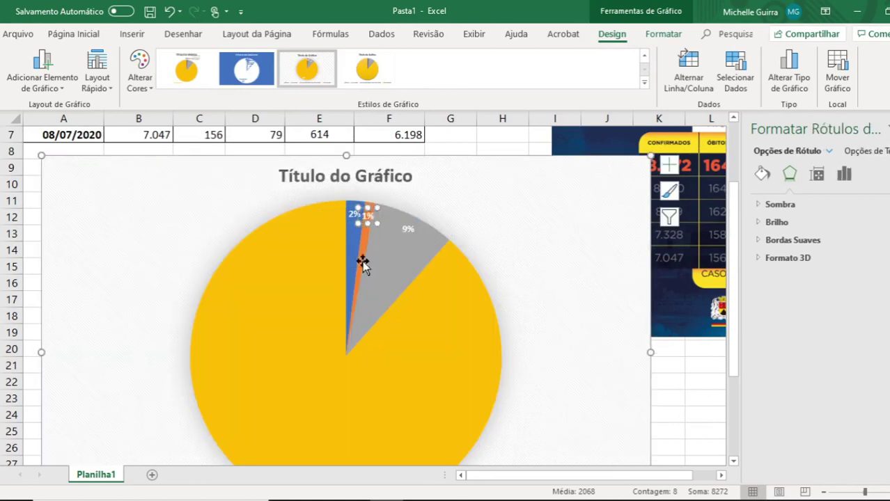
left_click(515, 288)
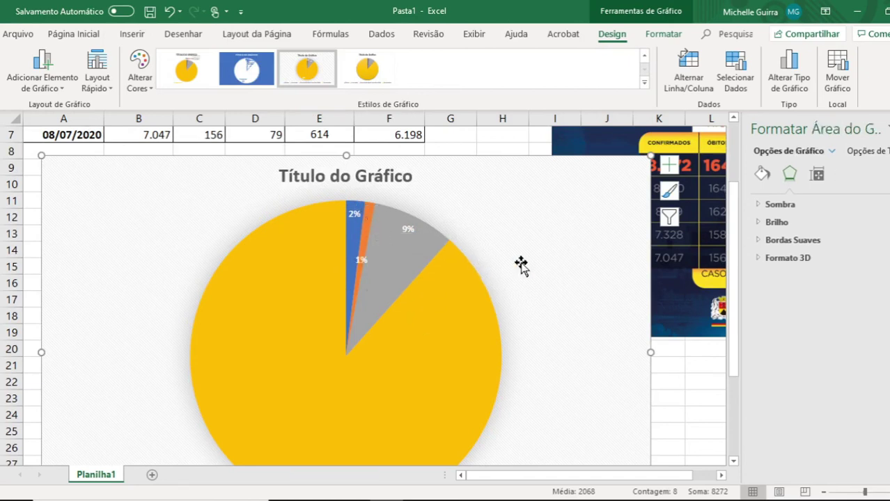
left_click_drag(645, 155, 678, 159)
Match the pie's percentage labels and slice colours to the legend categories and the 12/07/2020 row of the table.
scroll(451, 274, "down", 3)
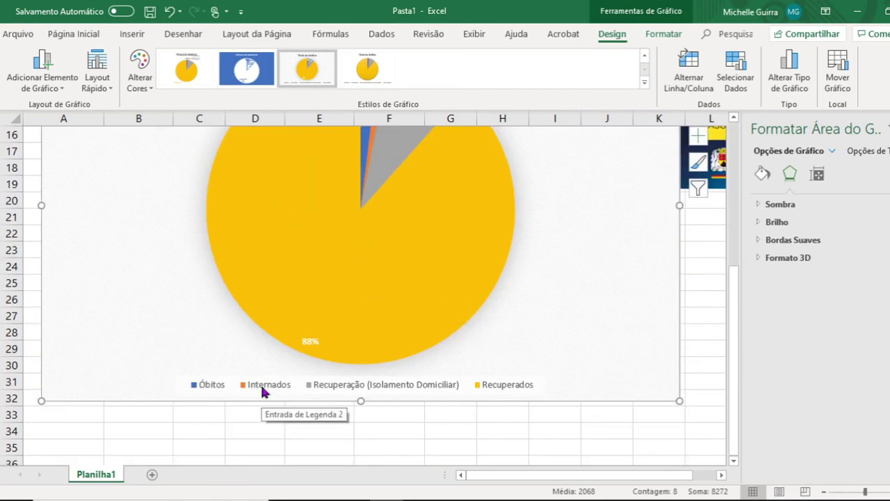
scroll(261, 388, "up", 3)
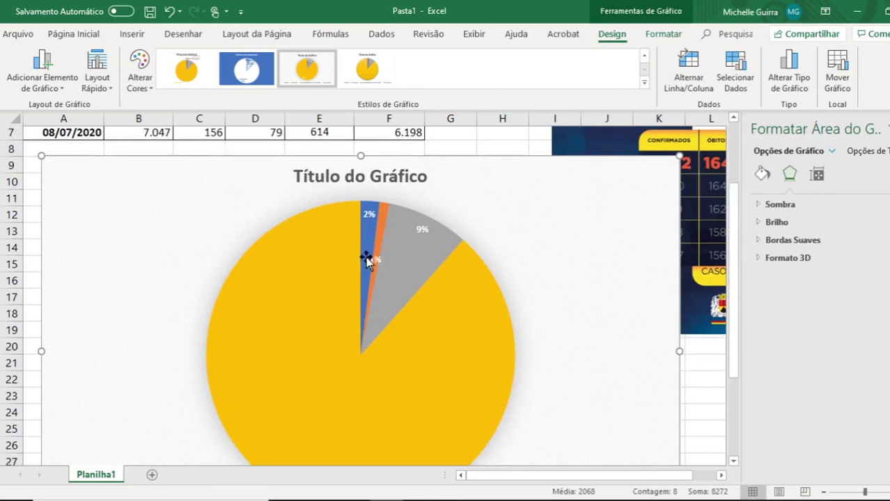
scroll(371, 258, "down", 3)
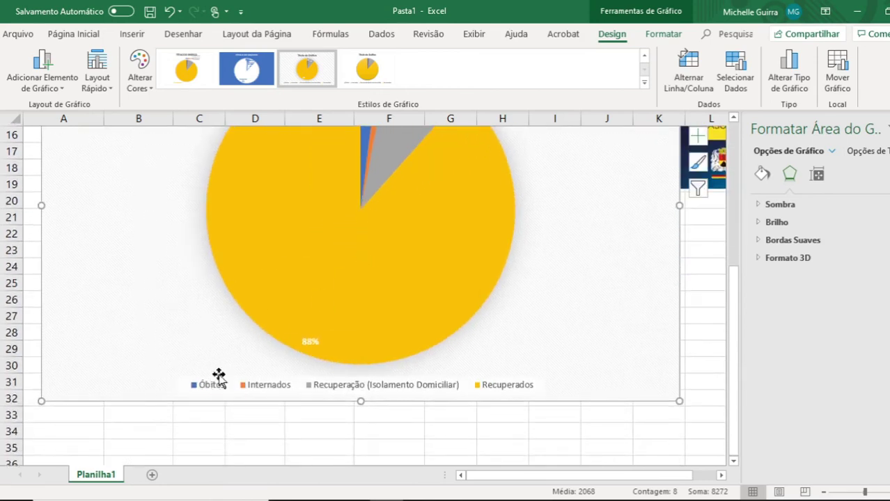
scroll(371, 252, "up", 2)
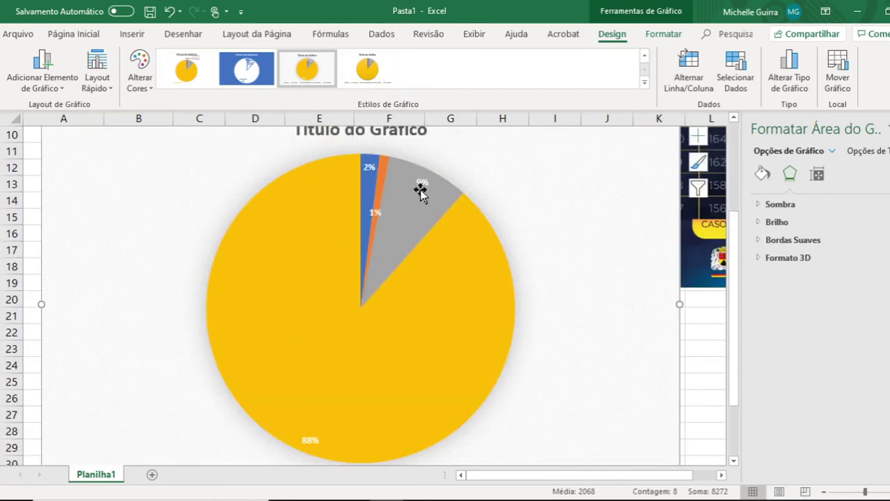
scroll(427, 243, "down", 1)
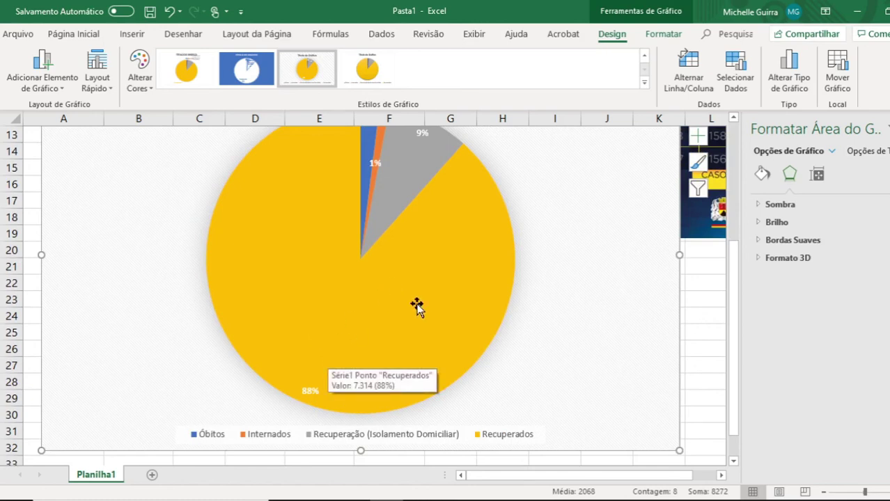
scroll(536, 433, "up", 2)
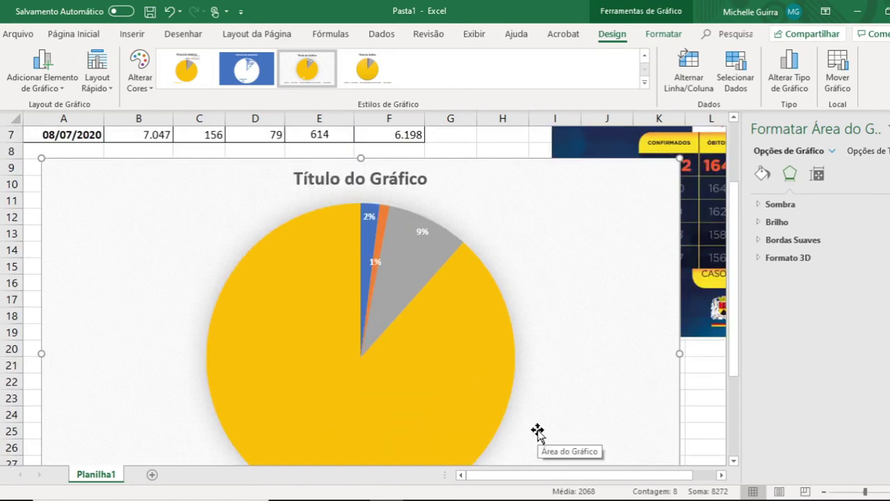
scroll(537, 433, "up", 1)
scroll(530, 421, "up", 1)
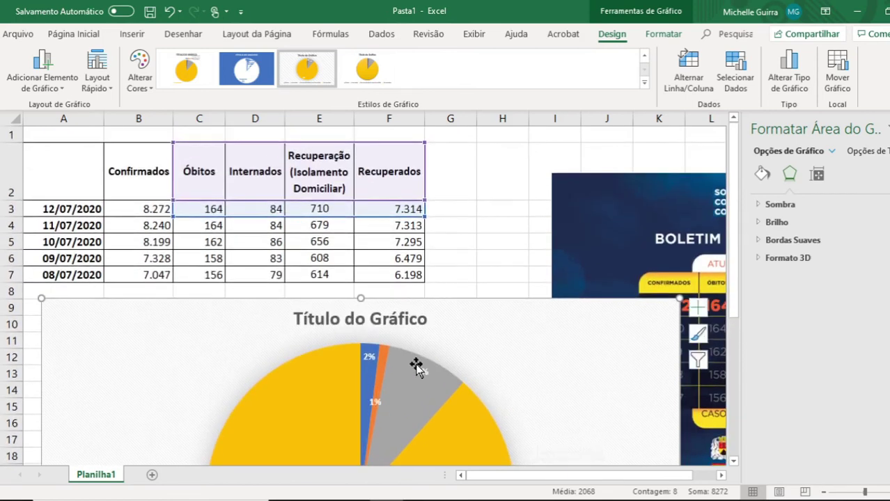
Examine the Recuperados slice's share of the pie against the confirmed cases for 12/07/2020 in the table.
scroll(417, 363, "down", 3)
scroll(430, 380, "down", 1)
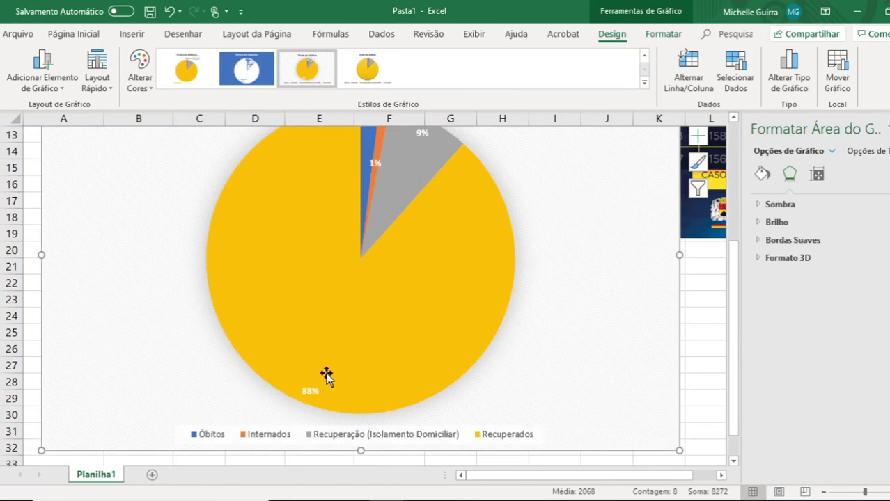
mouse_move(344, 414)
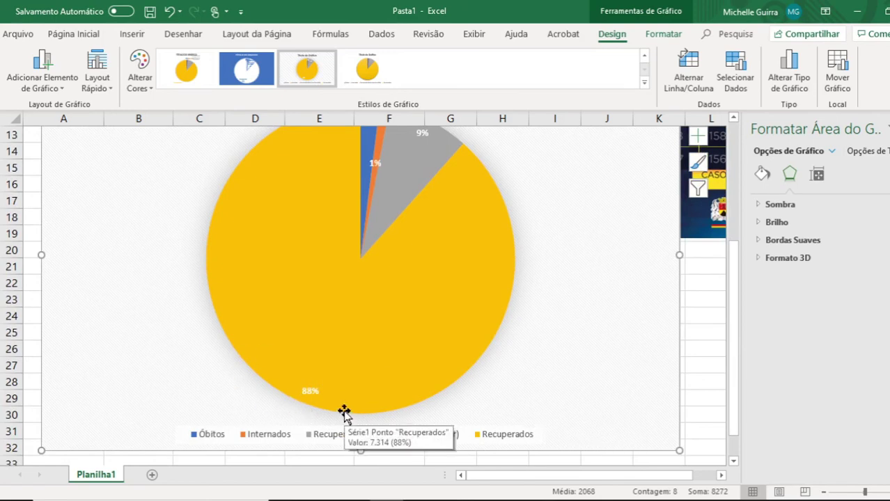
scroll(345, 414, "up", 1)
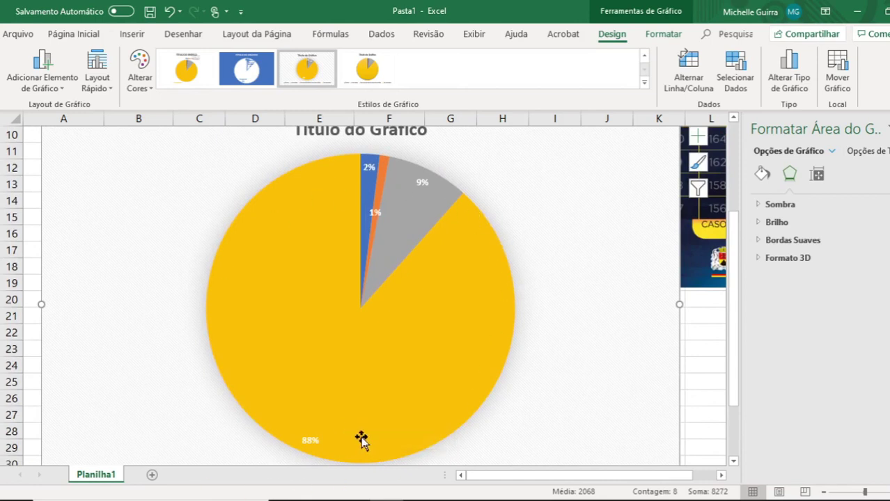
mouse_move(307, 456)
scroll(340, 446, "up", 3)
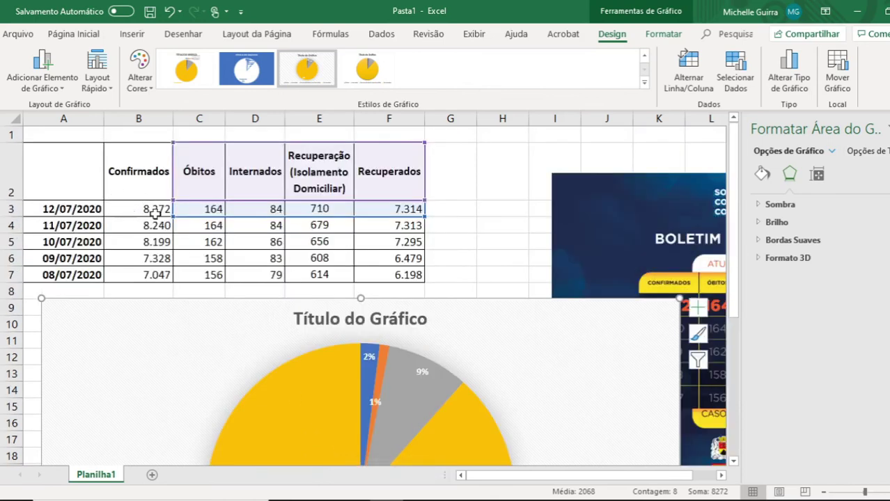
scroll(234, 322, "down", 3)
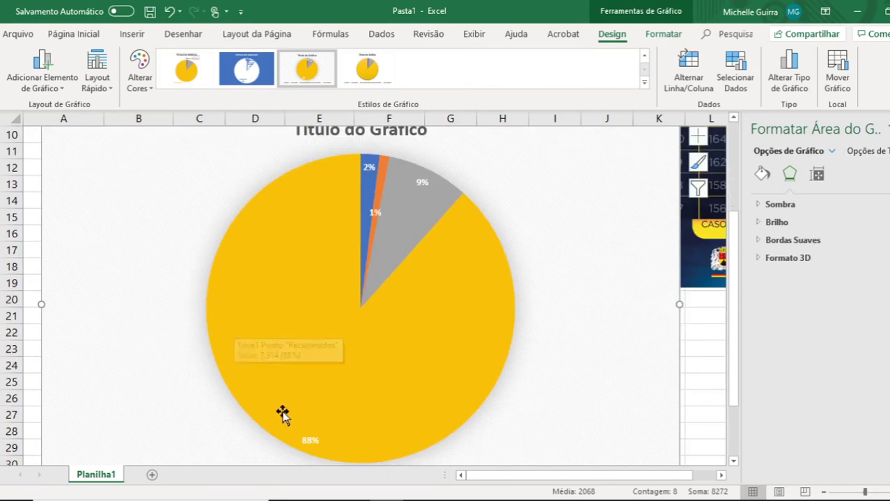
scroll(284, 412, "down", 1)
mouse_move(465, 355)
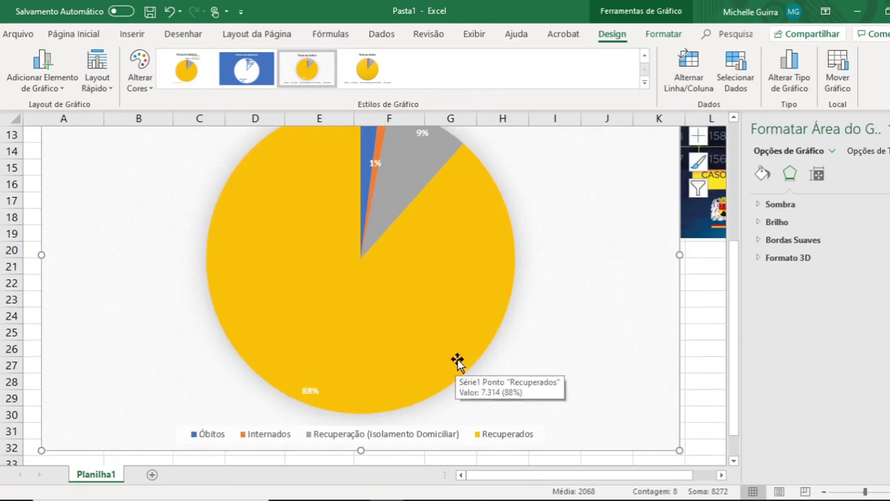
scroll(373, 395, "up", 1)
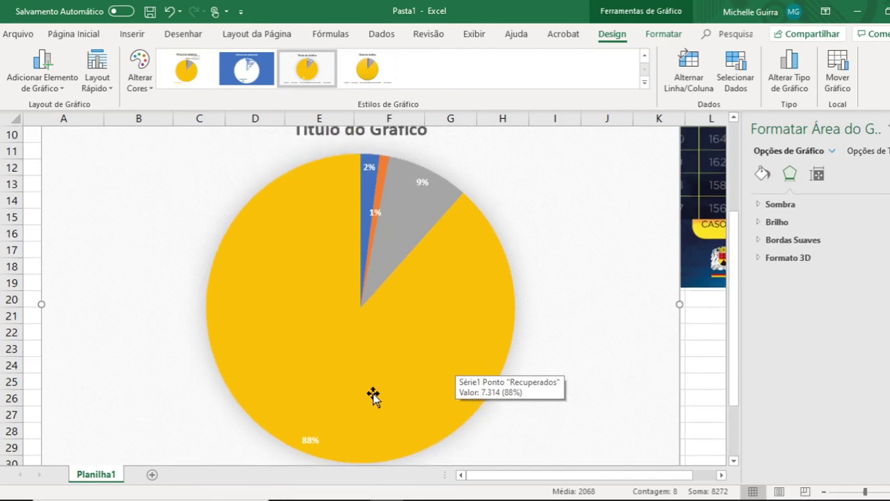
scroll(373, 395, "down", 1)
scroll(185, 454, "up", 2)
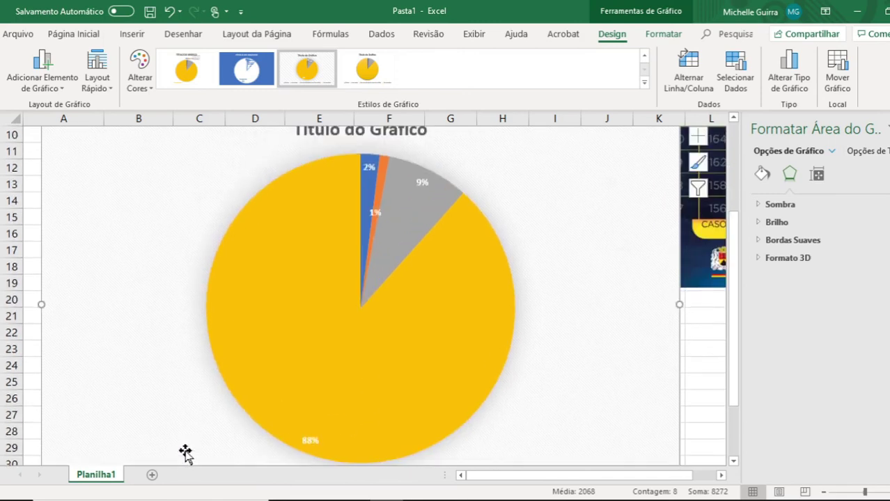
Inspect the percentage labels and the Recuperados slice by selecting them, and compare its size with the smaller slices.
left_click(367, 222)
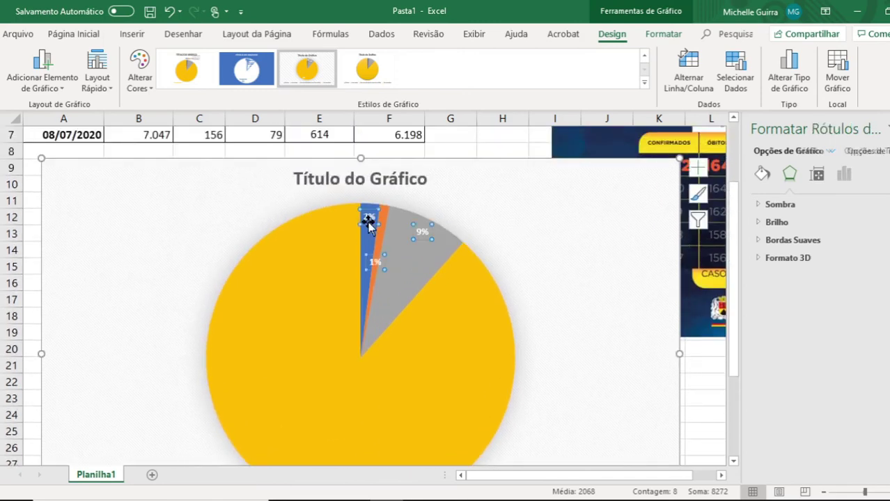
scroll(348, 220, "down", 3)
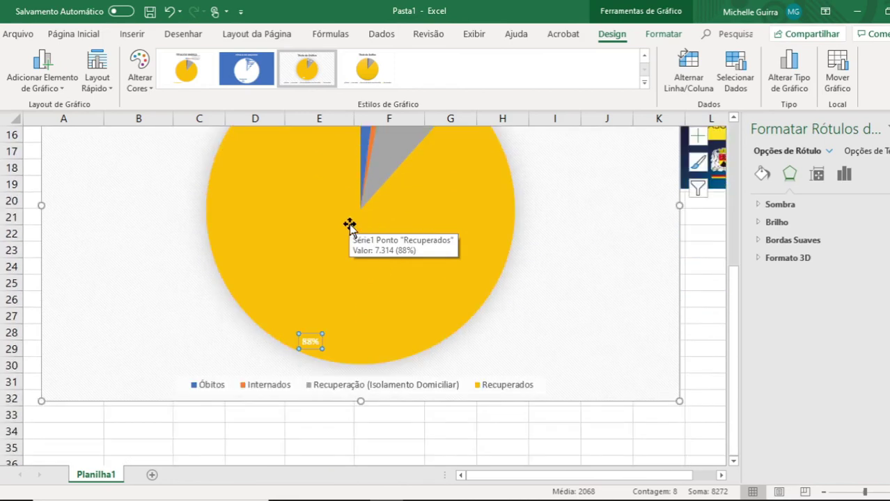
scroll(325, 270, "up", 3)
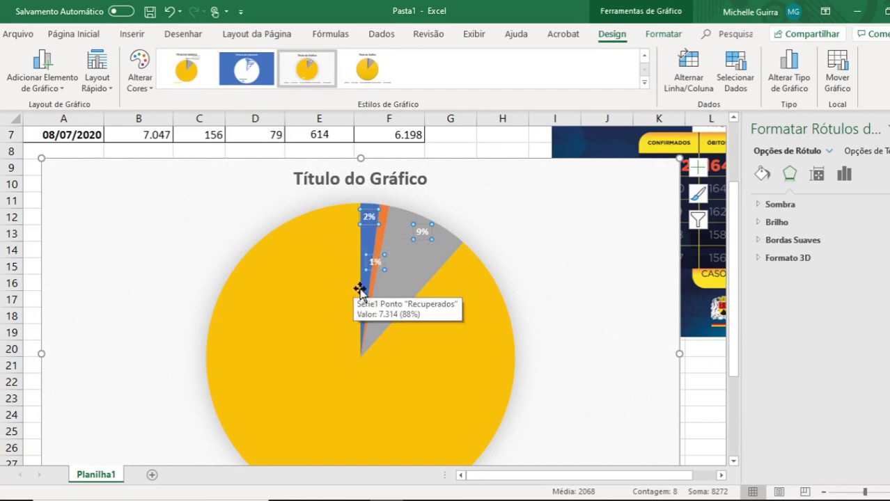
left_click(335, 295)
left_click(308, 250)
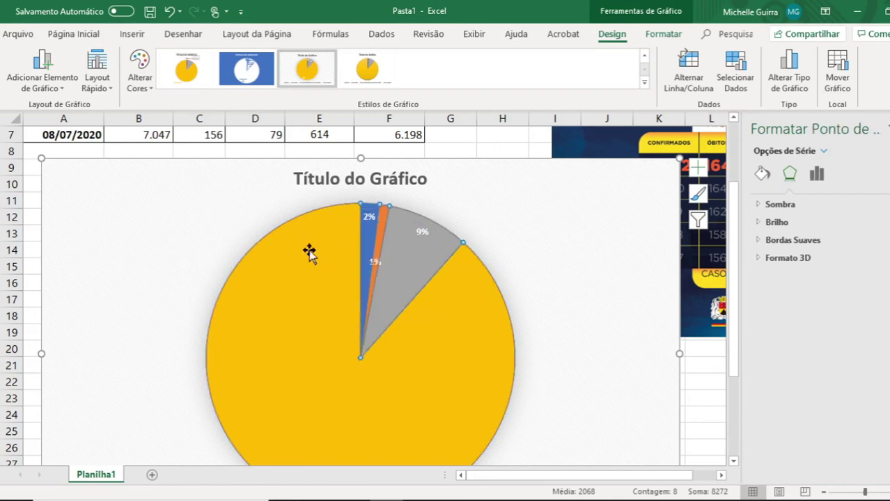
scroll(530, 246, "down", 2)
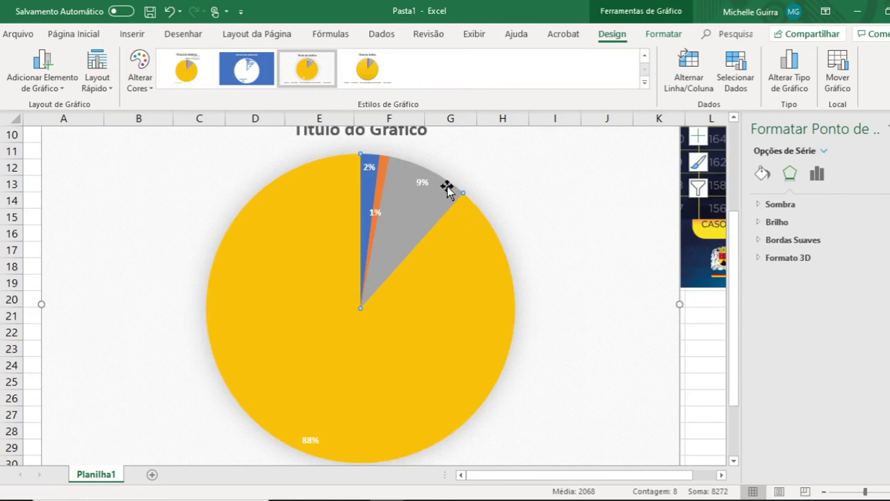
scroll(411, 180, "down", 1)
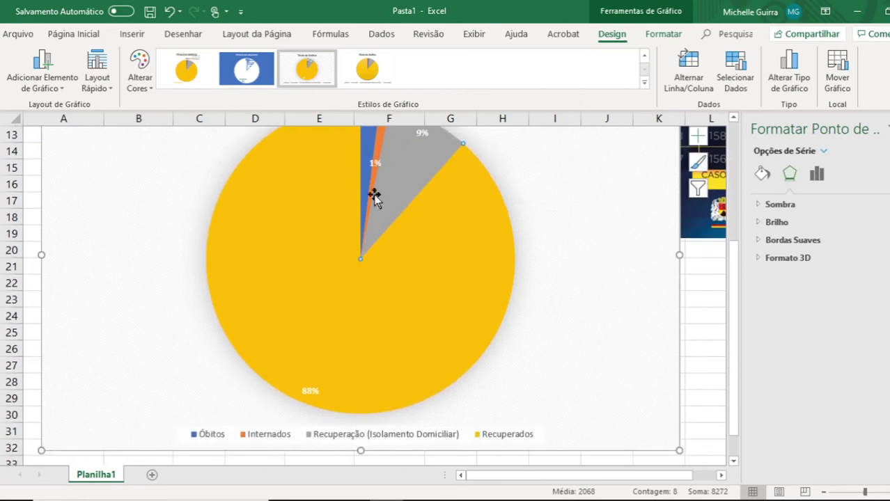
scroll(367, 221, "up", 2)
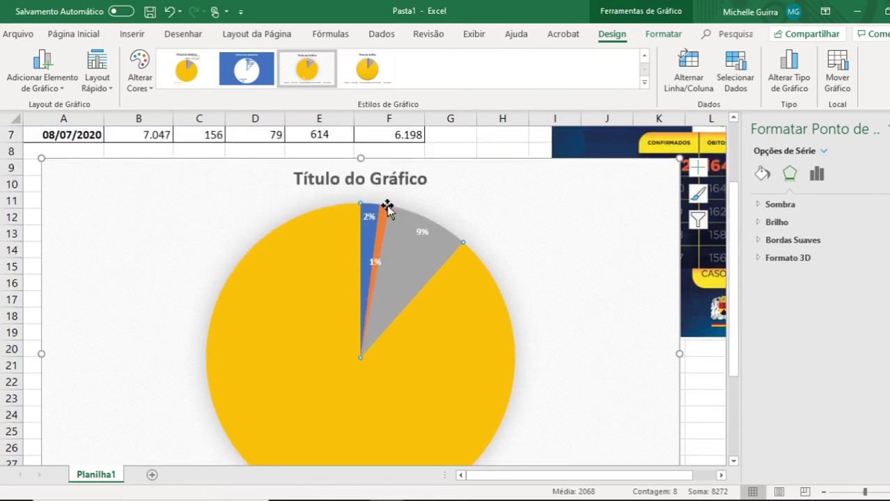
left_click(556, 210)
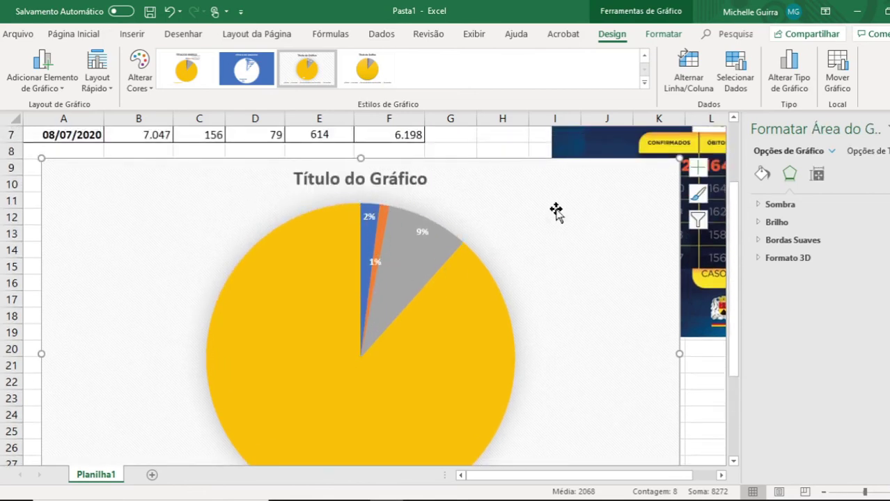
Review the table's source range alongside the pie chart's slices and legend.
scroll(556, 209, "up", 2)
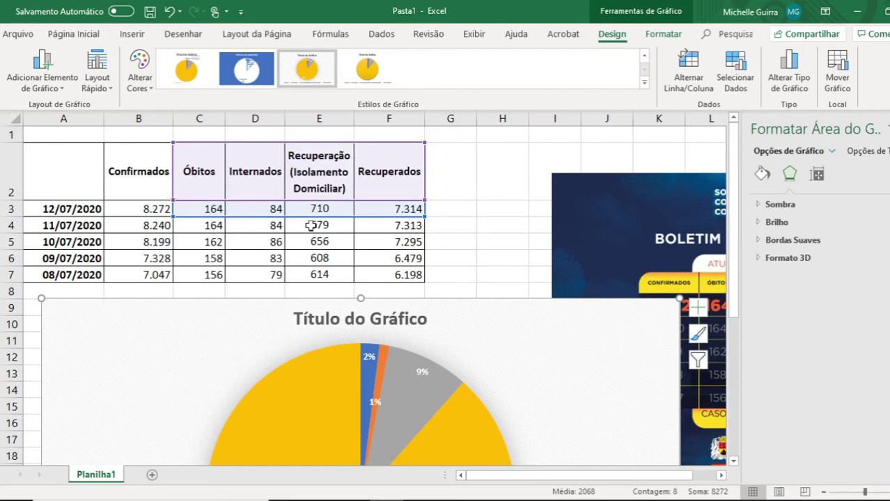
scroll(453, 230, "down", 4)
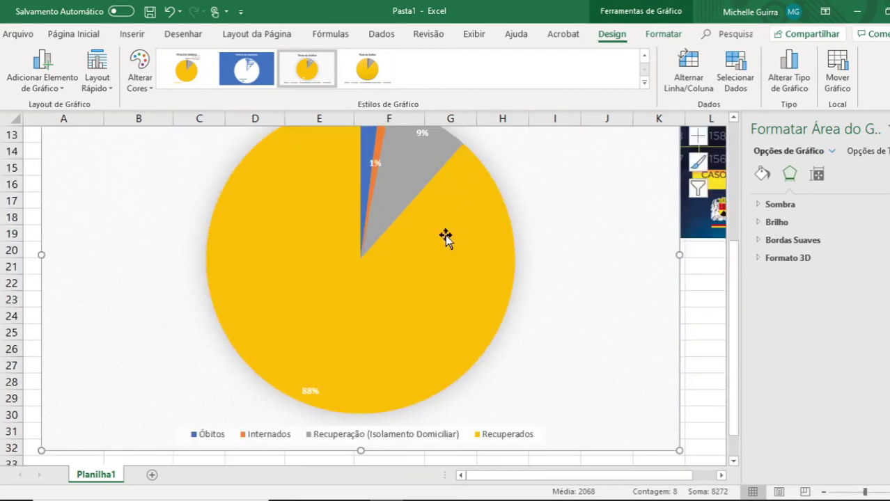
scroll(376, 257, "up", 1)
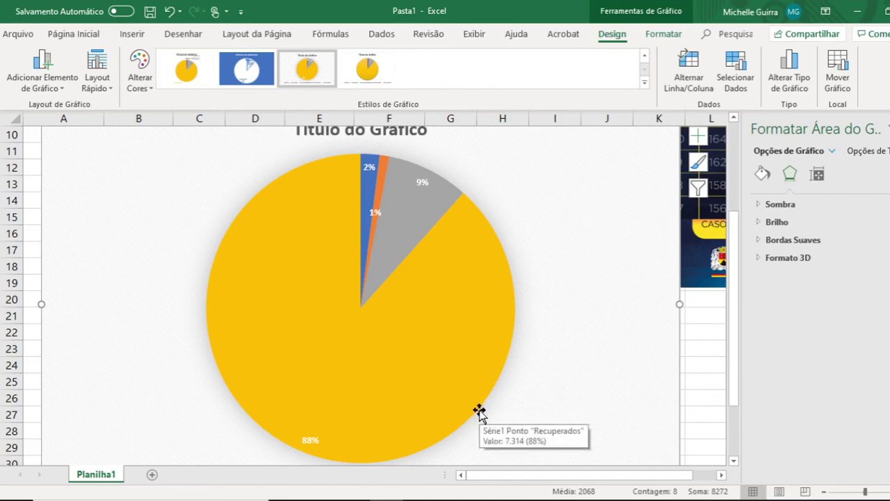
scroll(479, 412, "down", 1)
scroll(479, 411, "up", 1)
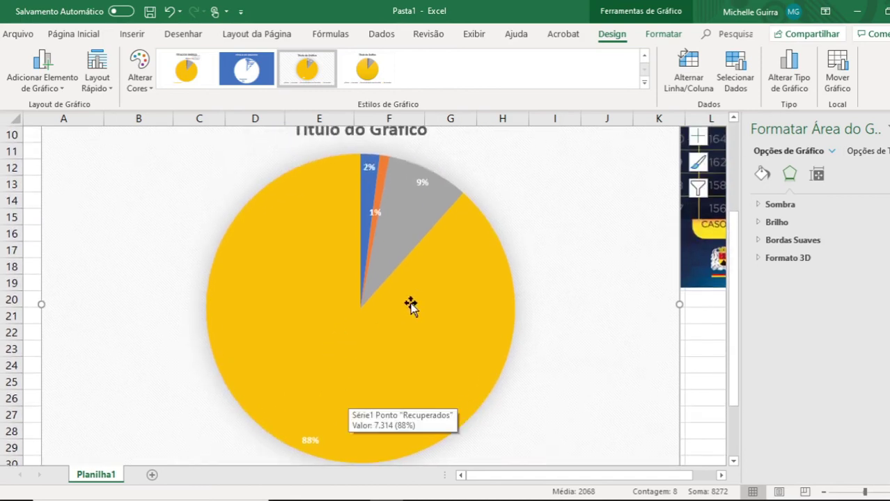